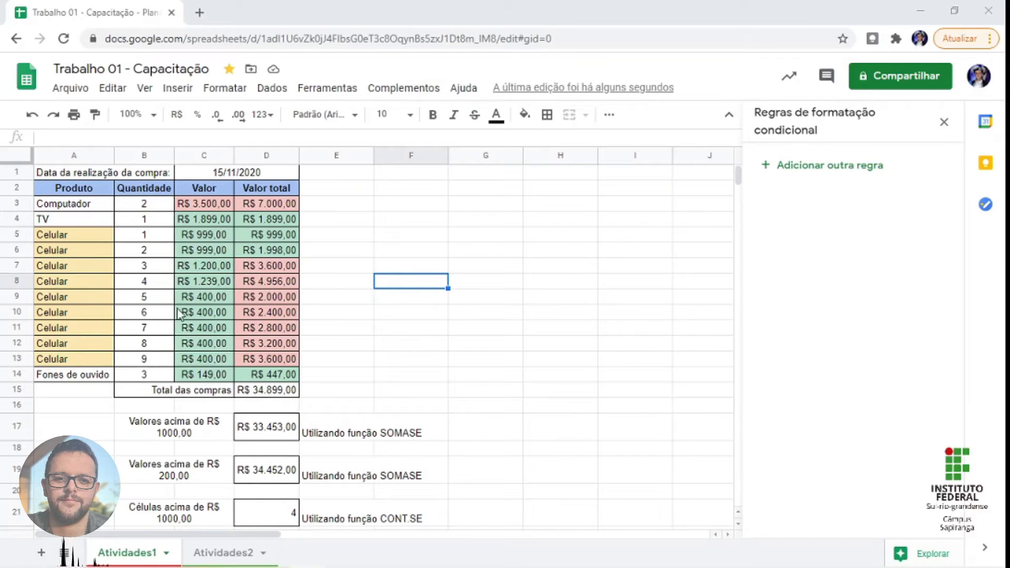
# - Freeze the first two rows of the Atividades1 sheet
pyautogui.scroll(-3, 261, 299)
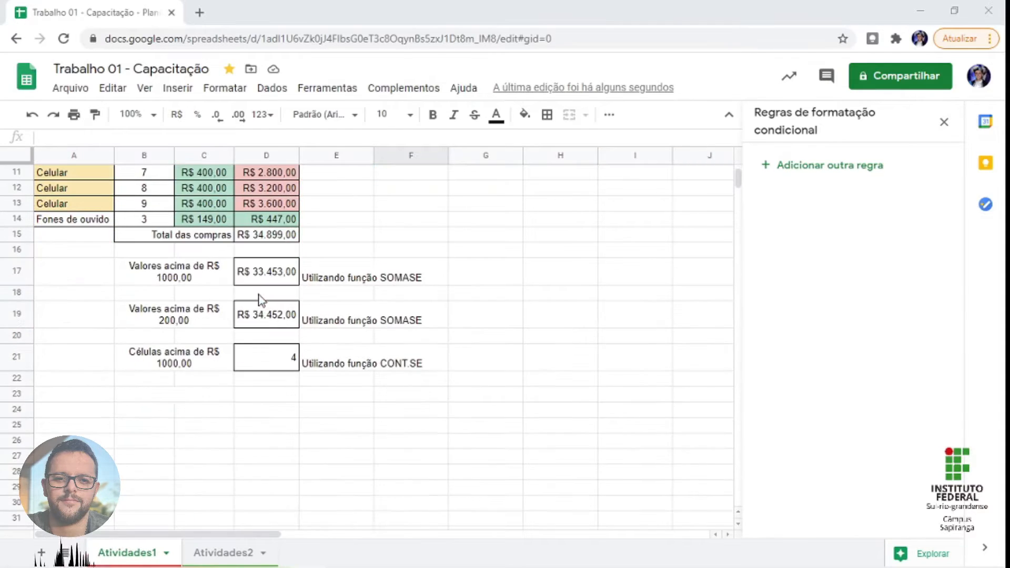
pyautogui.scroll(1, 241, 214)
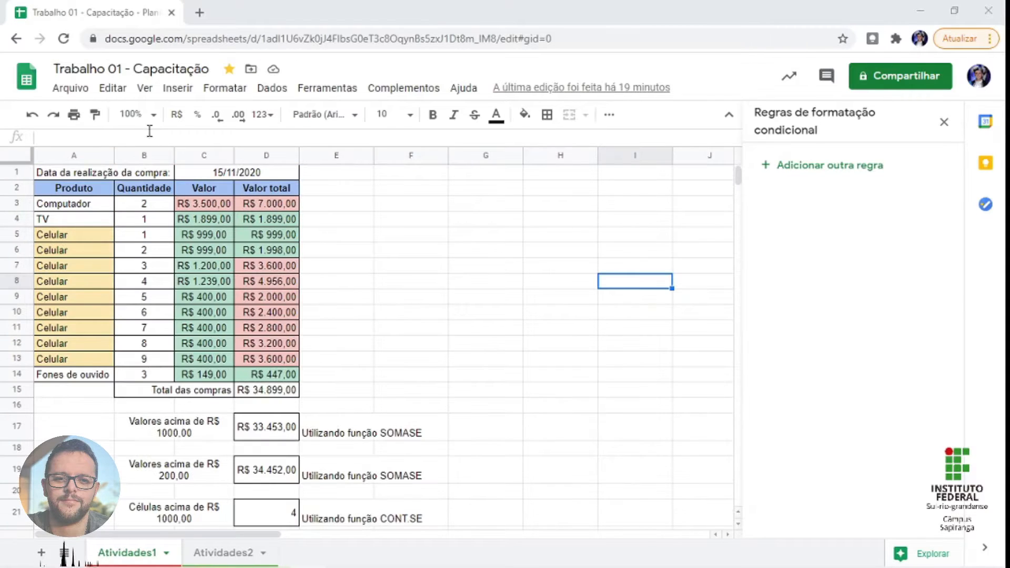
pyautogui.click(145, 90)
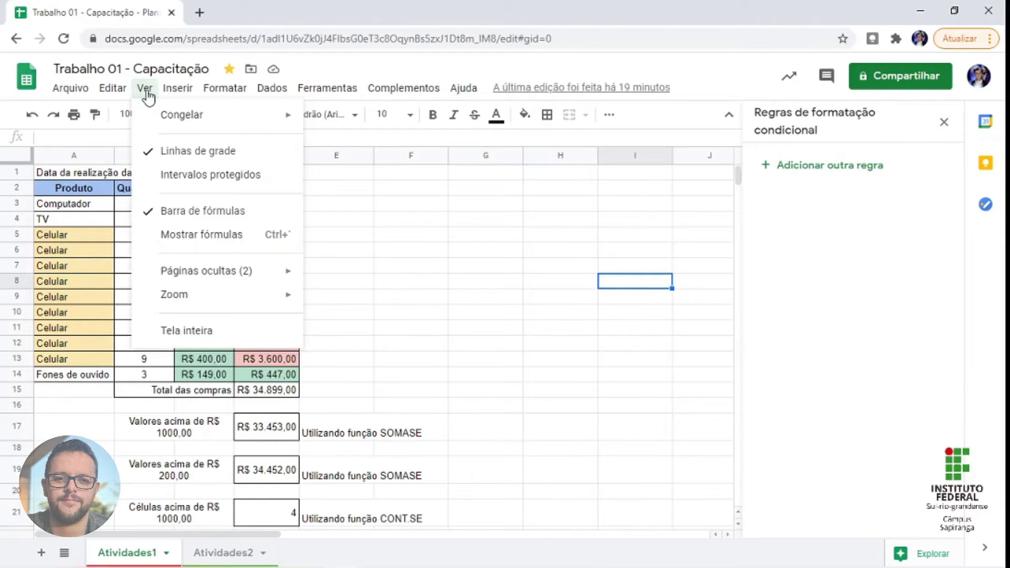
pyautogui.moveTo(175, 118)
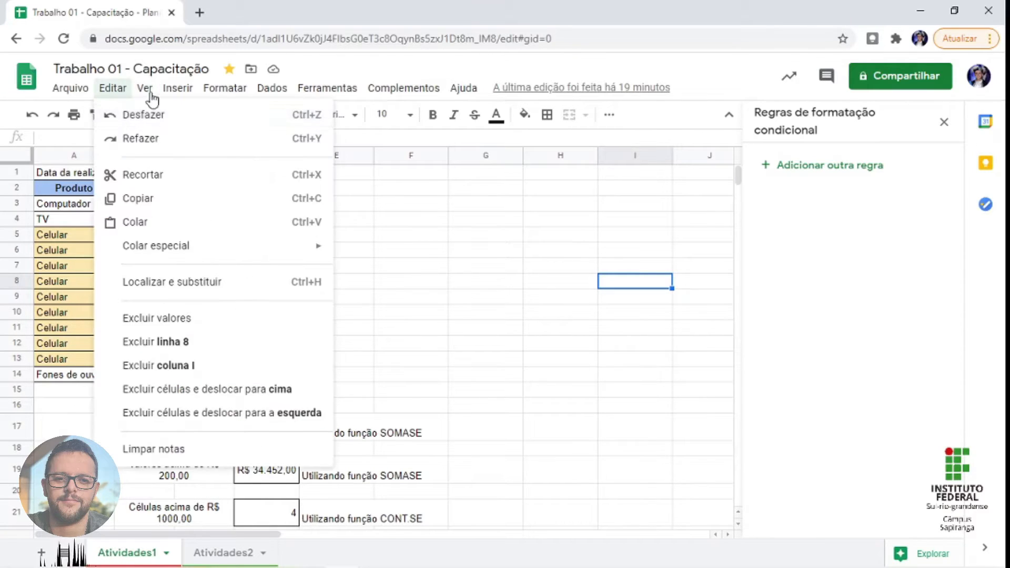
pyautogui.moveTo(218, 127)
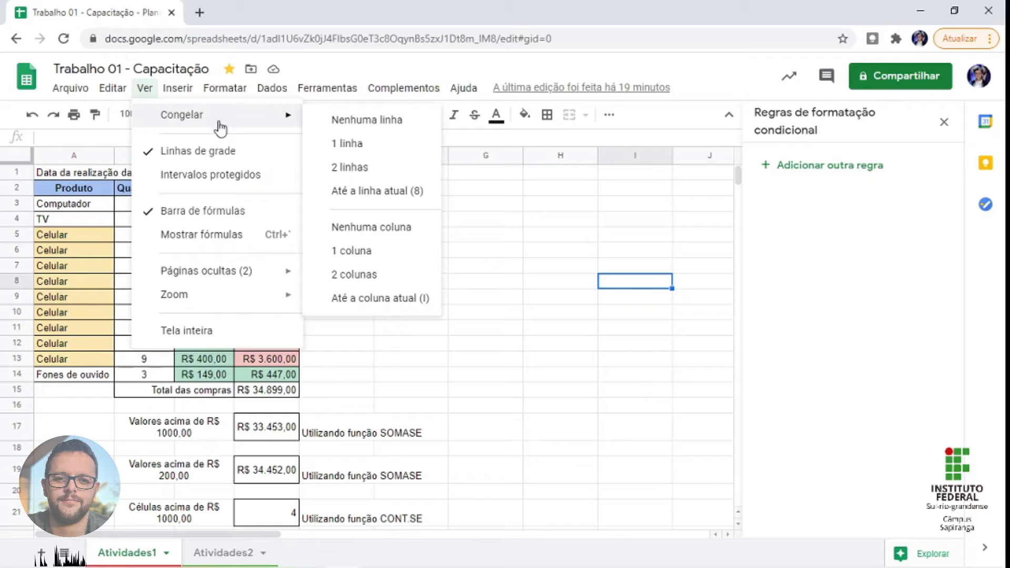
pyautogui.click(369, 168)
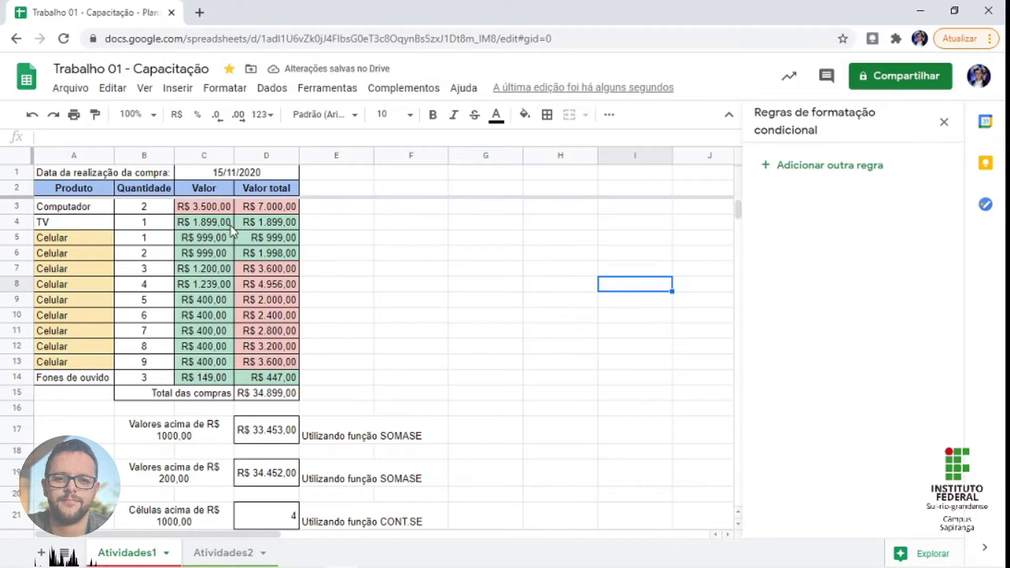
# - Examine how the purchase table scrolls beneath the two frozen header rows
pyautogui.scroll(-3, 185, 228)
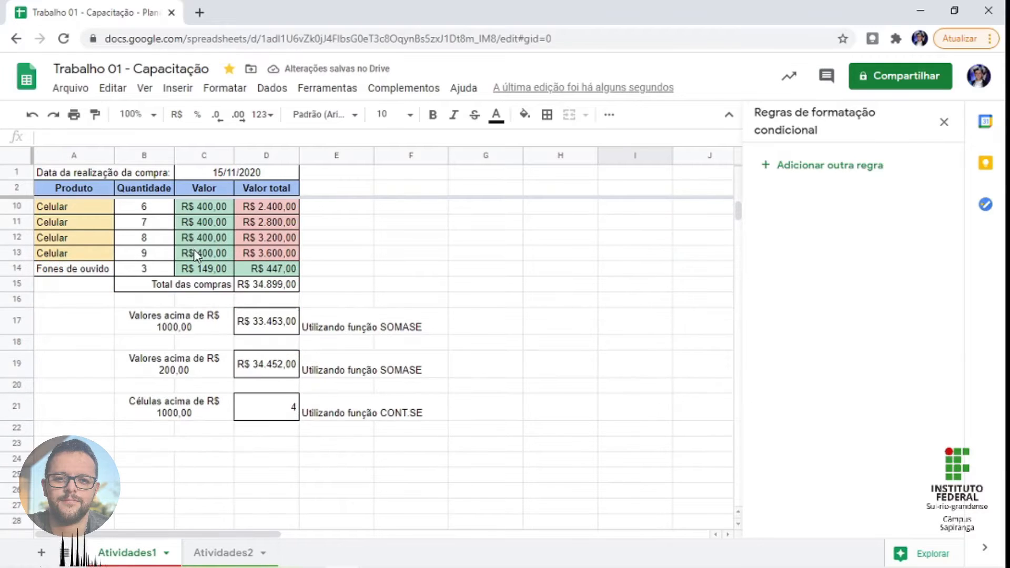
pyautogui.scroll(3, 190, 237)
pyautogui.scroll(-3, 186, 250)
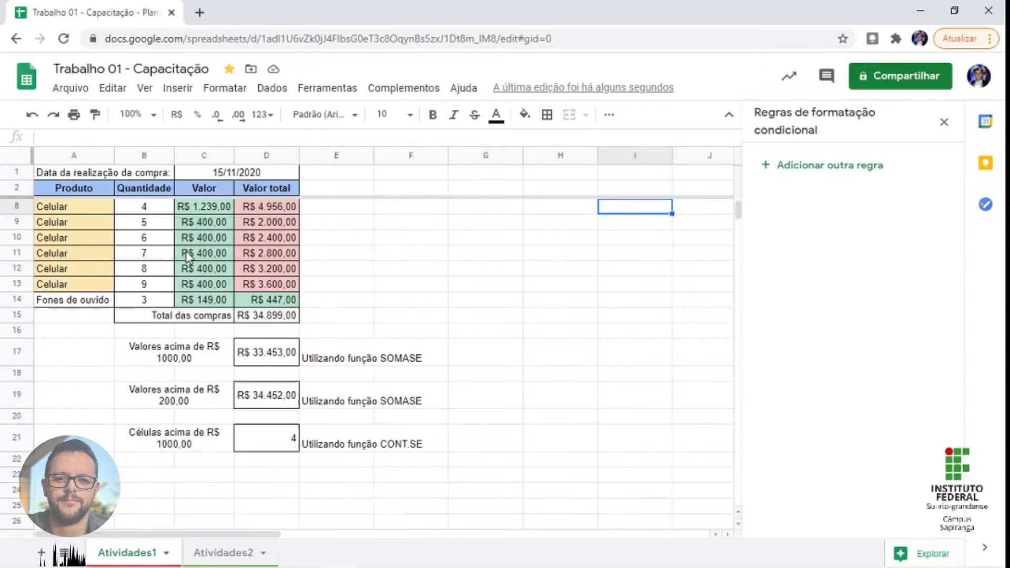
pyautogui.scroll(3, 189, 266)
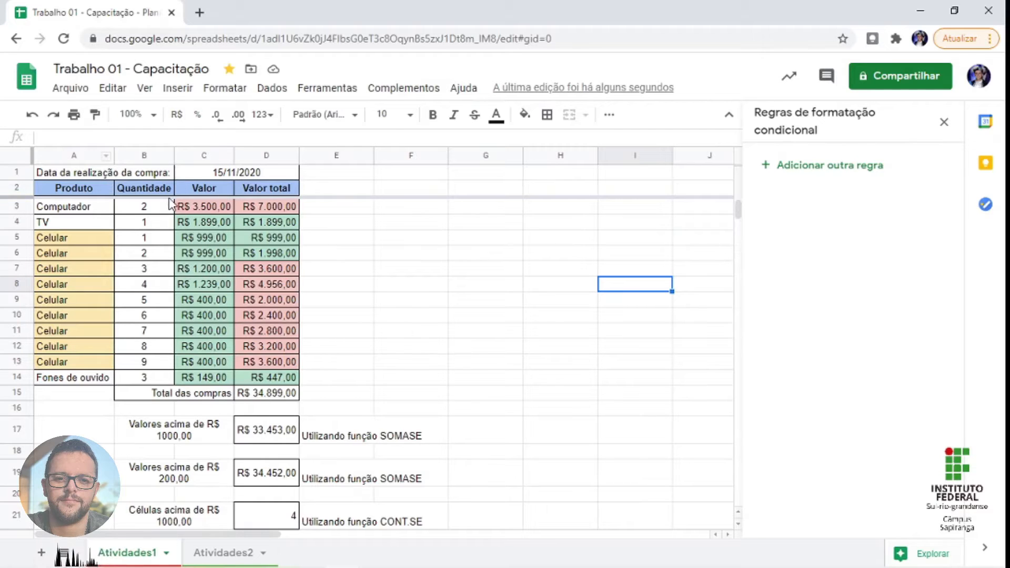
pyautogui.scroll(-3, 210, 200)
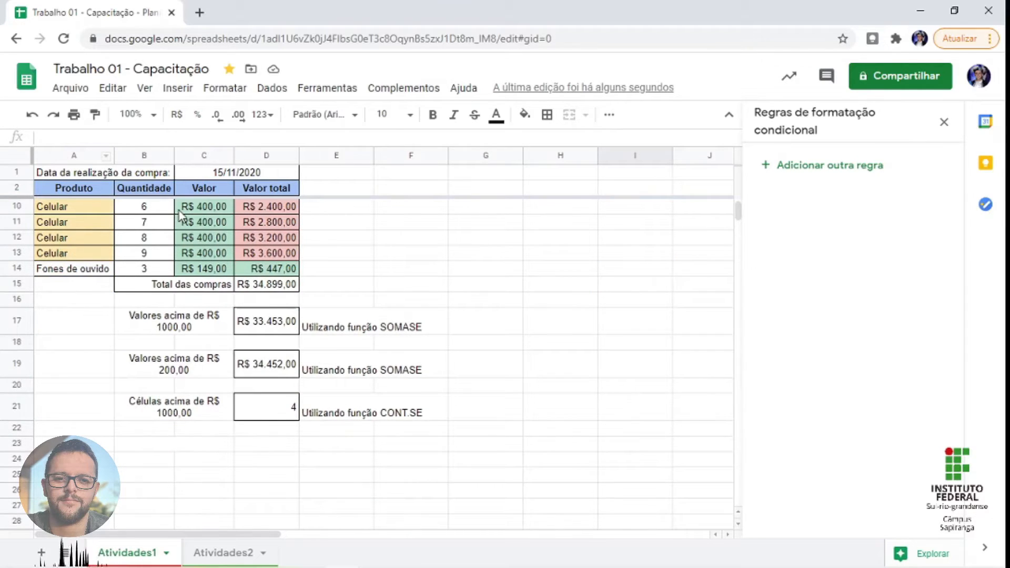
pyautogui.scroll(-2, 179, 215)
pyautogui.scroll(4, 184, 221)
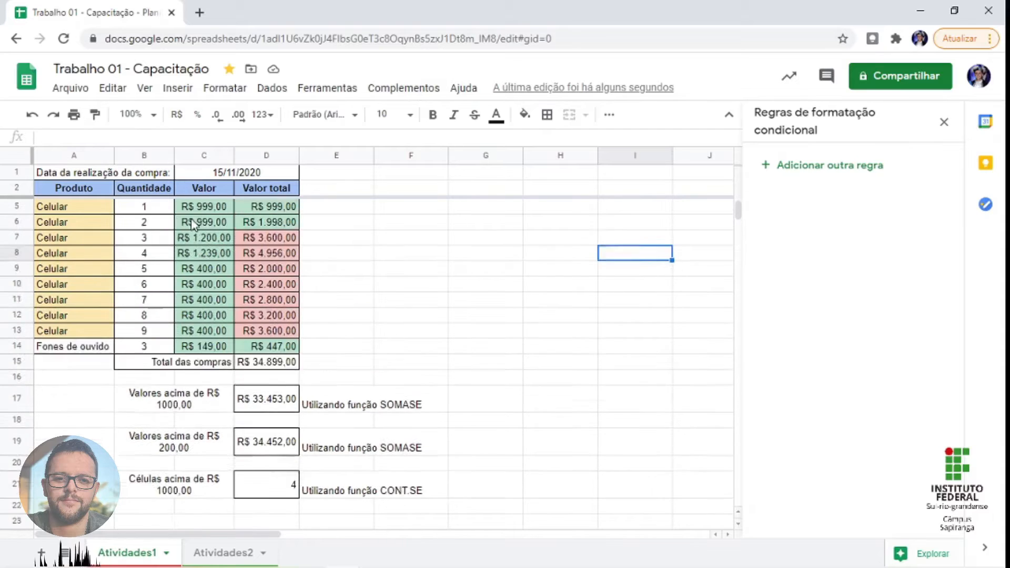
pyautogui.scroll(1, 193, 225)
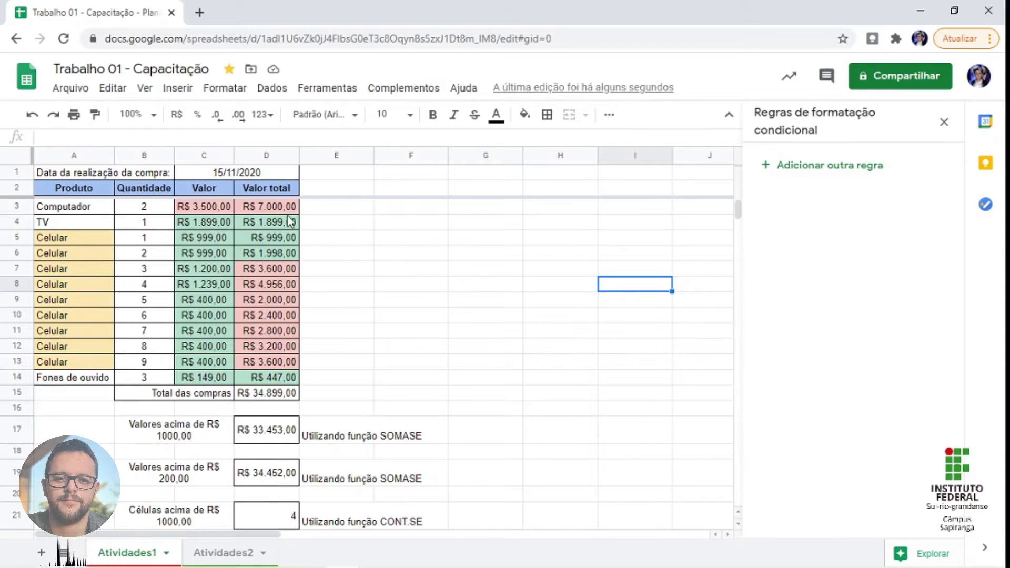
pyautogui.scroll(-3, 127, 224)
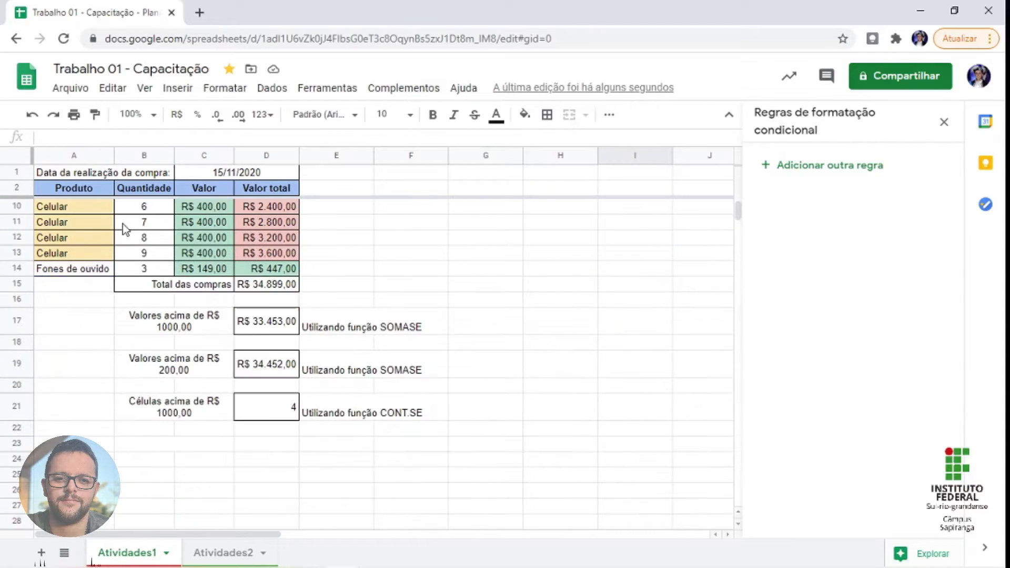
pyautogui.hotkey('ctrl', 'Home')
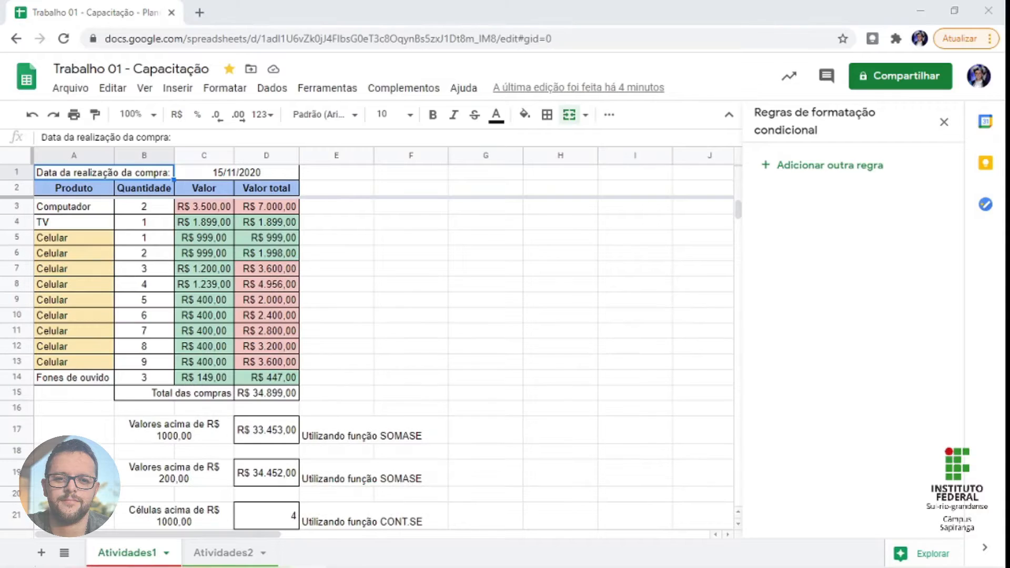
# - Unmerge the "Data da realização da compra:" cell spanning columns A and B in row 1
pyautogui.click(77, 159)
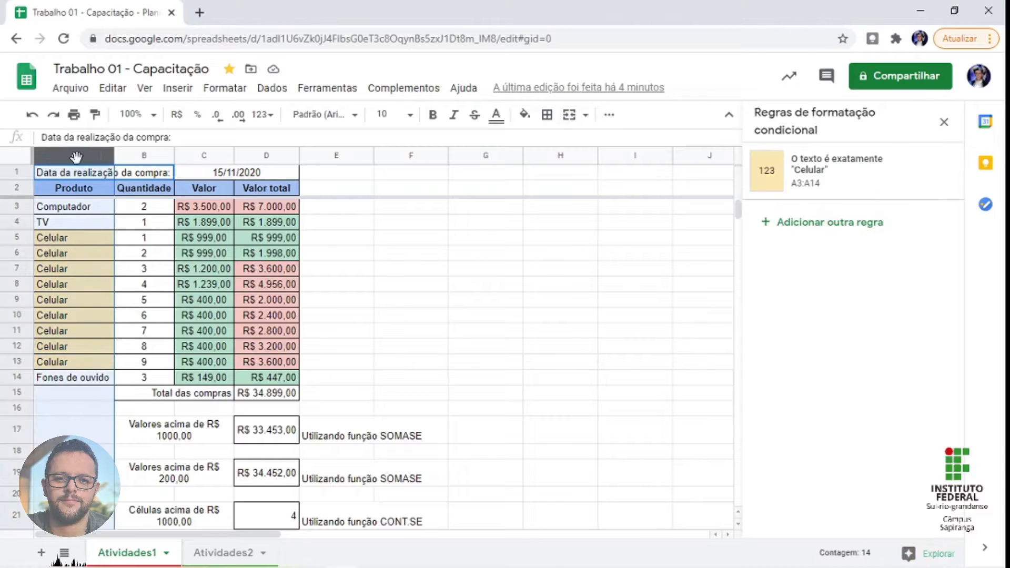
pyautogui.keyDown('shift'); pyautogui.click(145, 158); pyautogui.keyUp('shift')
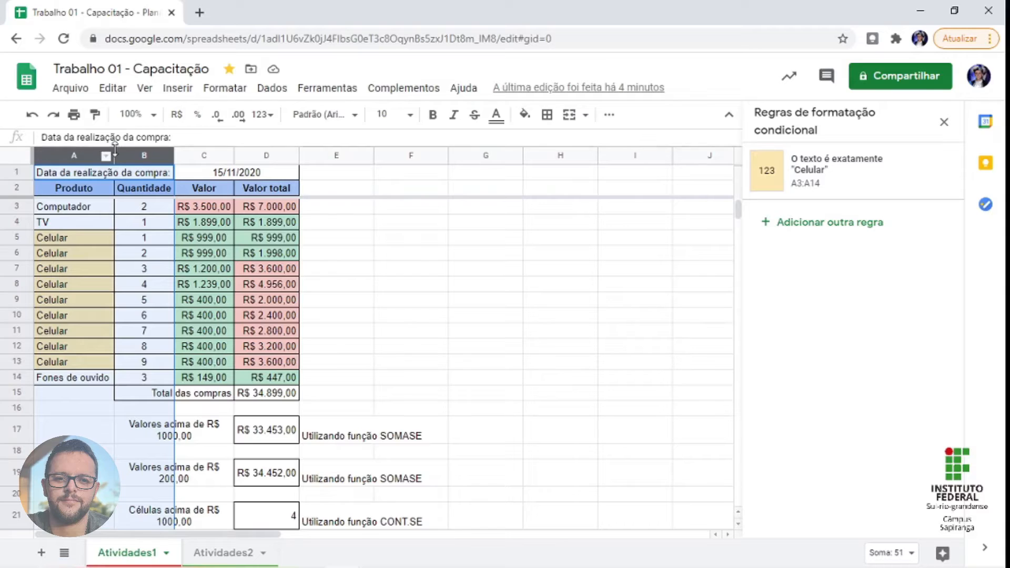
pyautogui.click(84, 175)
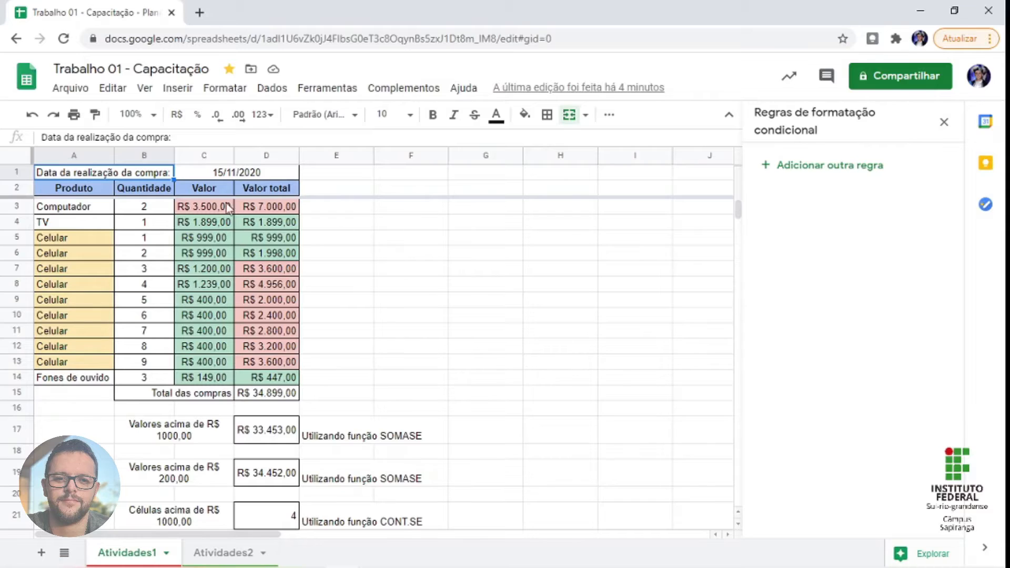
pyautogui.click(567, 116)
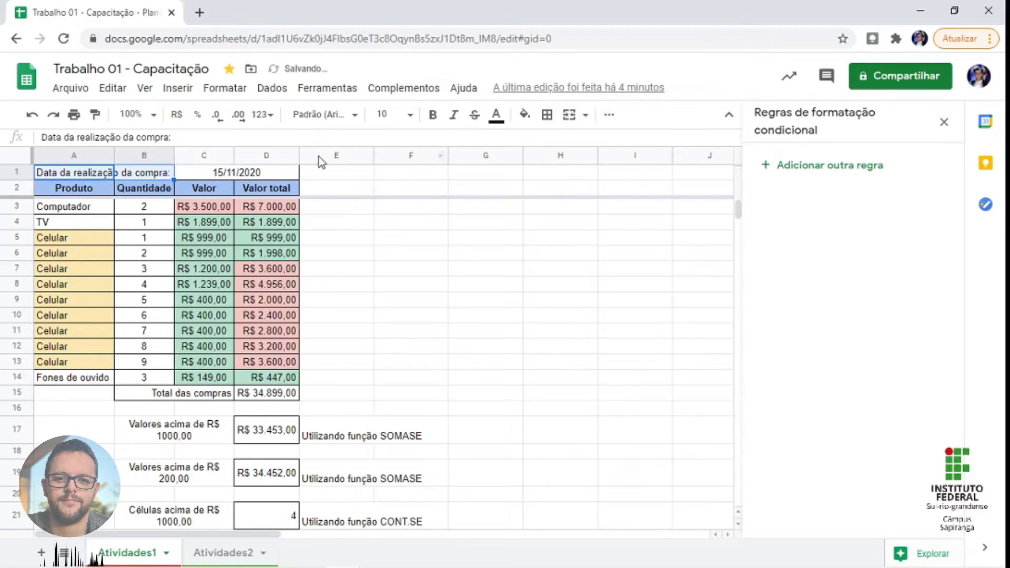
# - Freeze column A, which holds the product names, and check the sheet's horizontal scrolling
pyautogui.click(72, 154)
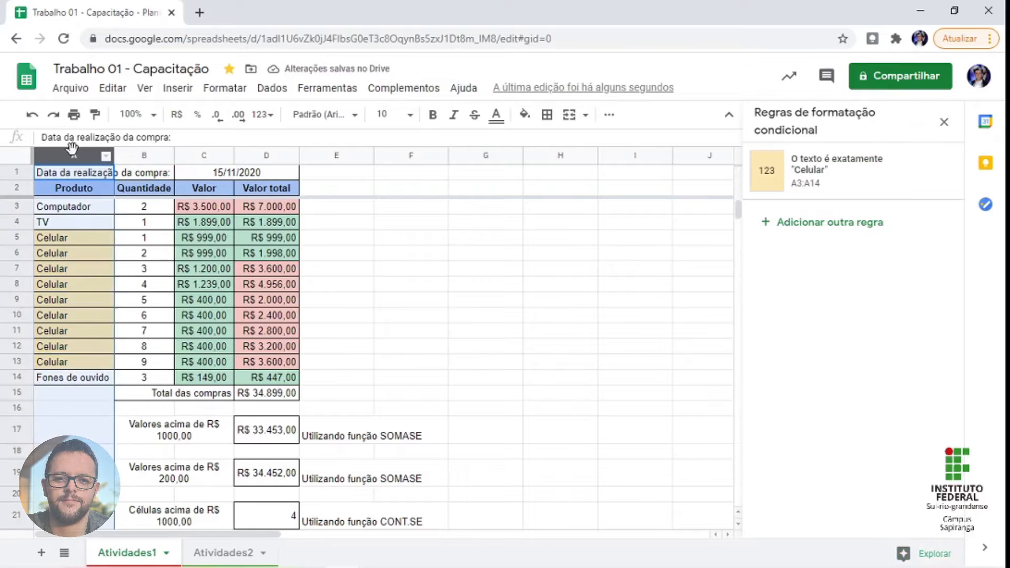
pyautogui.click(146, 88)
pyautogui.moveTo(181, 114)
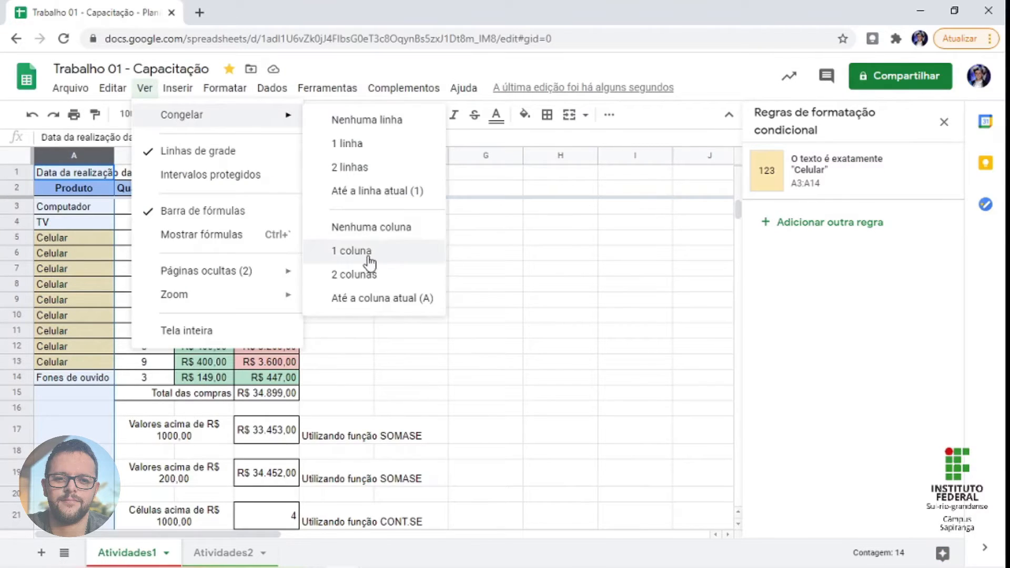
pyautogui.click(350, 256)
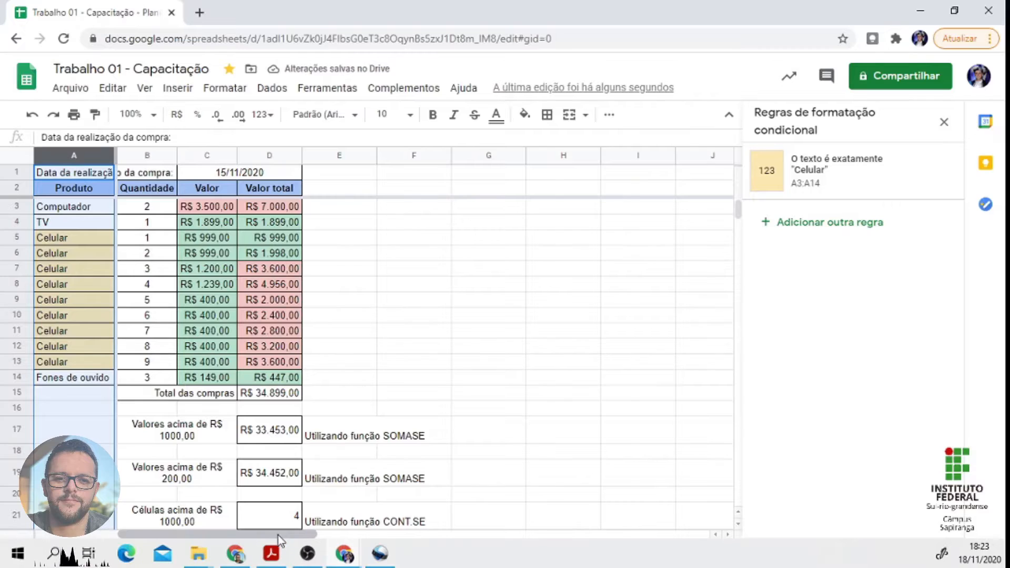
pyautogui.moveTo(278, 534)
pyautogui.mouseDown()
pyautogui.moveTo(332, 533)
pyautogui.moveTo(277, 535)
pyautogui.mouseUp()
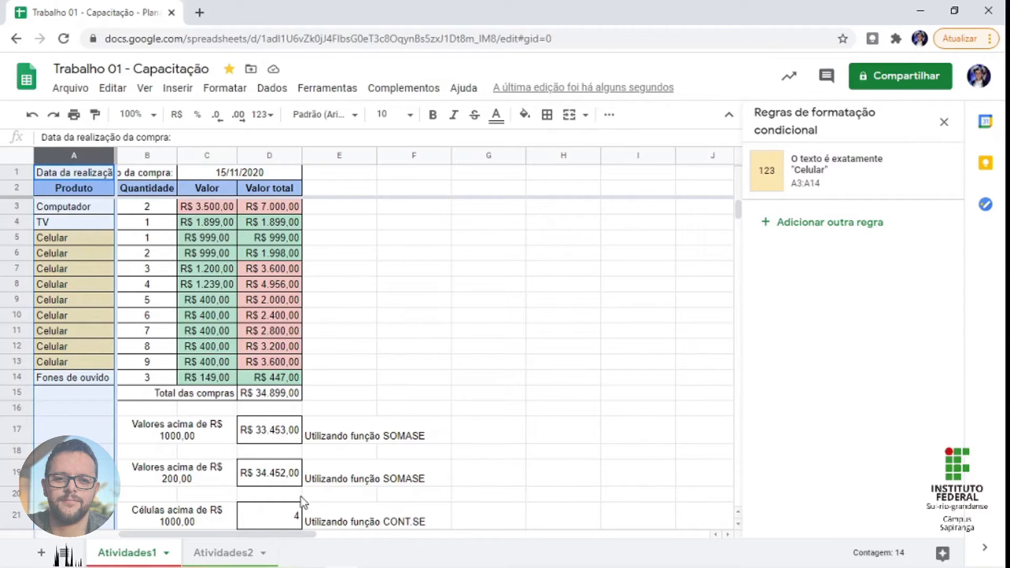
pyautogui.moveTo(279, 537)
pyautogui.mouseDown()
pyautogui.moveTo(389, 534)
pyautogui.moveTo(283, 534)
pyautogui.mouseUp()
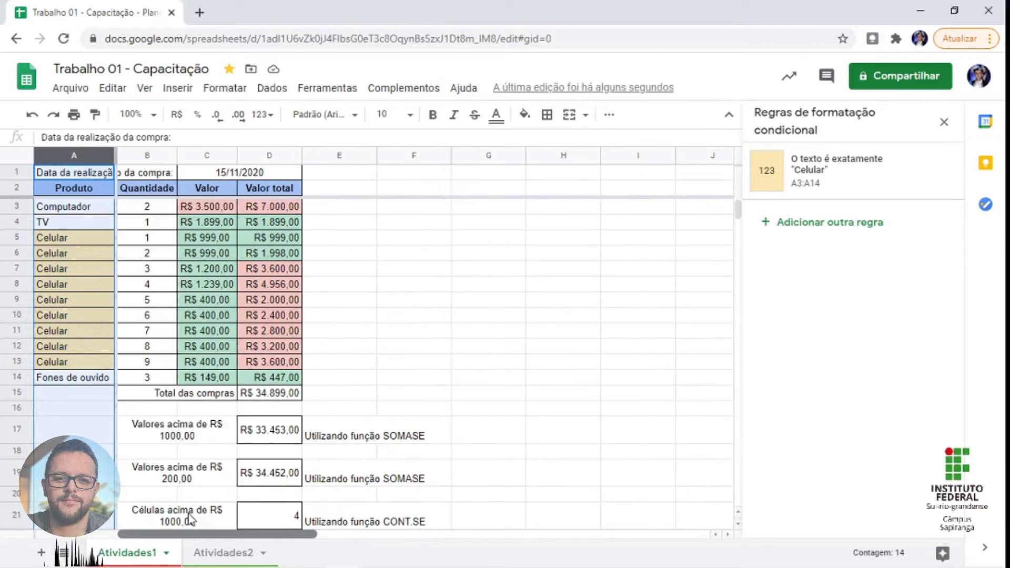
pyautogui.click(489, 300)
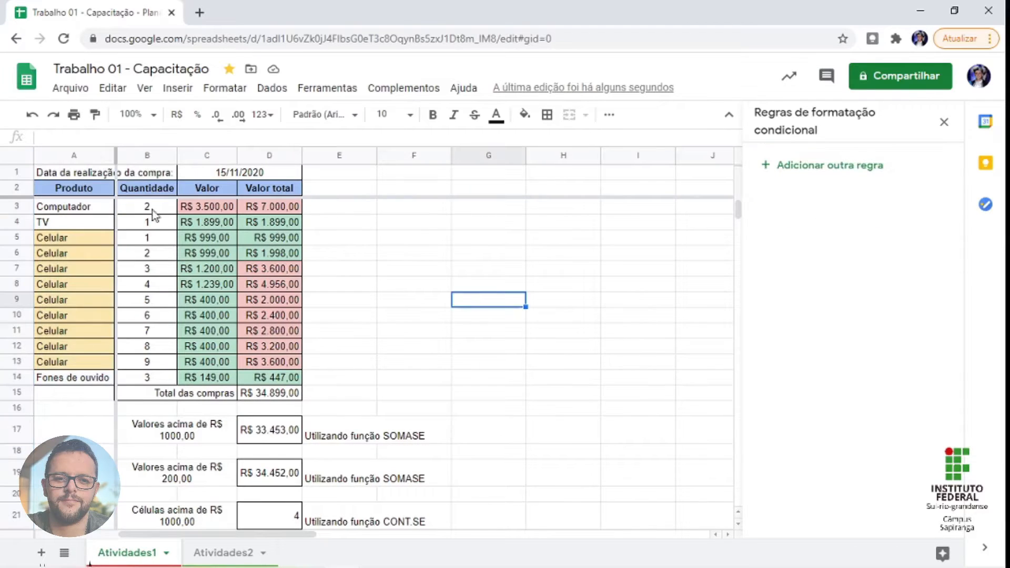
# - Wrap the "Data da realização da compra:" text within cell A1
pyautogui.click(77, 173)
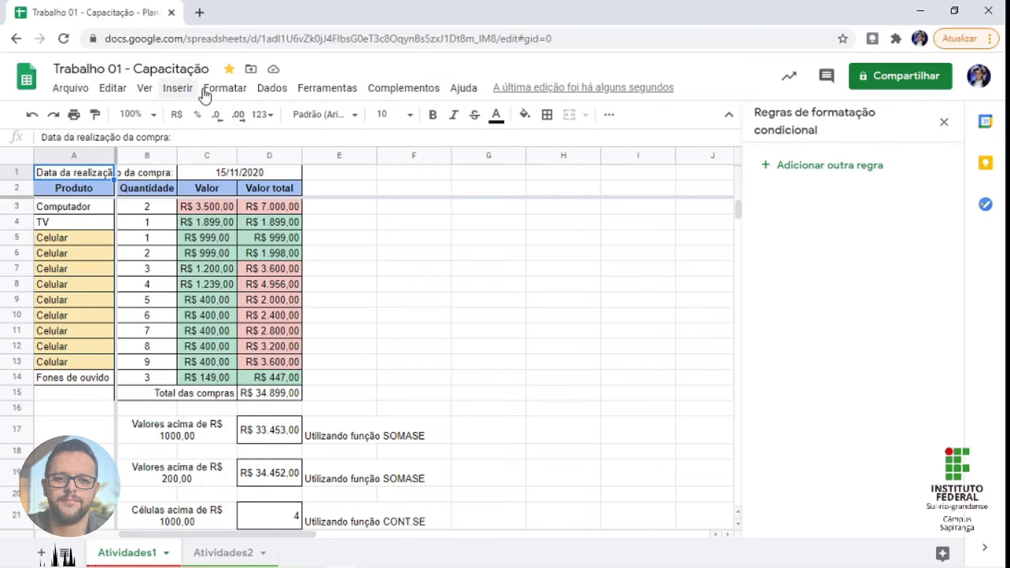
pyautogui.click(226, 88)
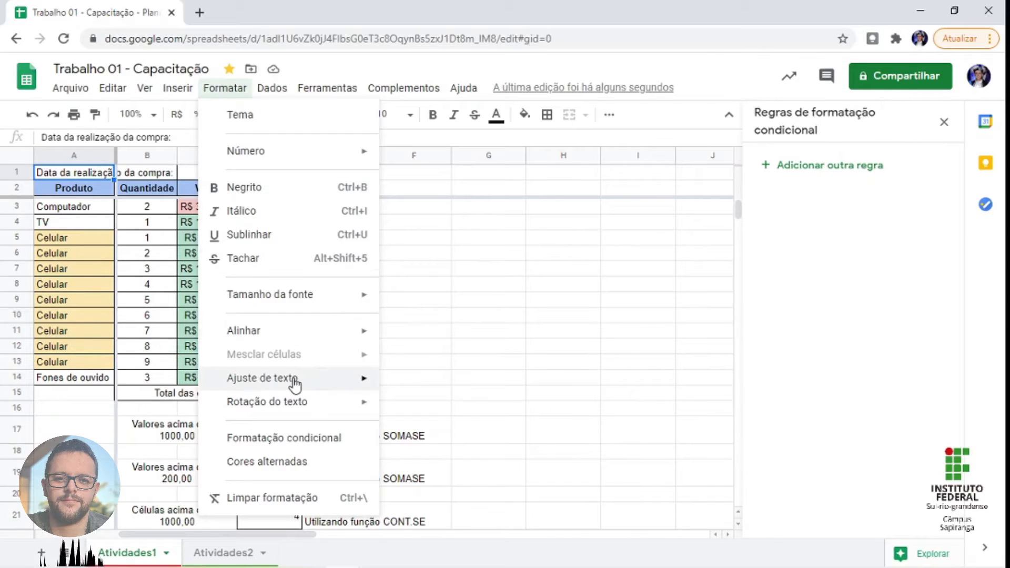
pyautogui.moveTo(352, 387)
pyautogui.click(421, 407)
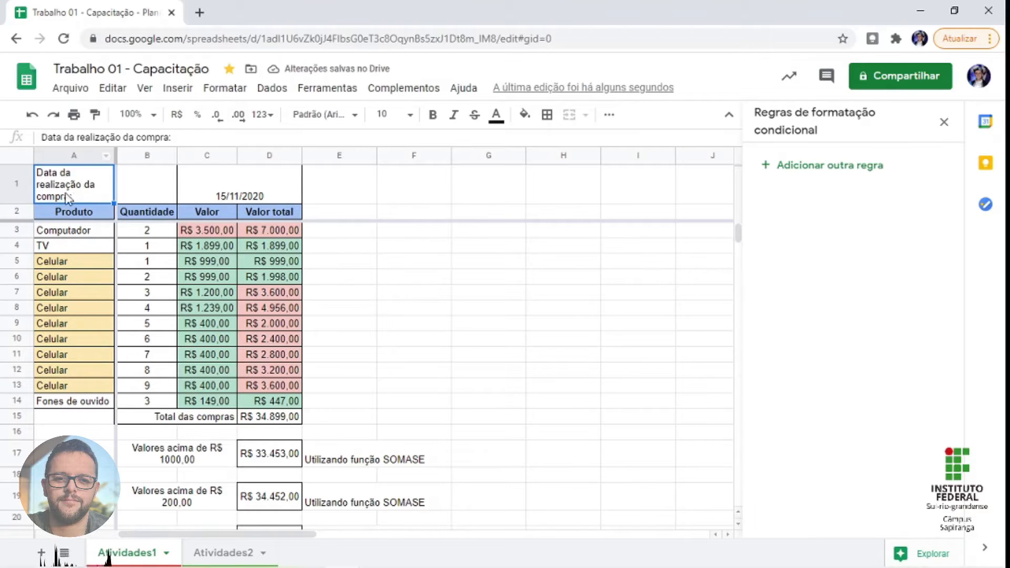
pyautogui.moveTo(296, 532); pyautogui.dragTo(241, 526)
pyautogui.click(544, 287)
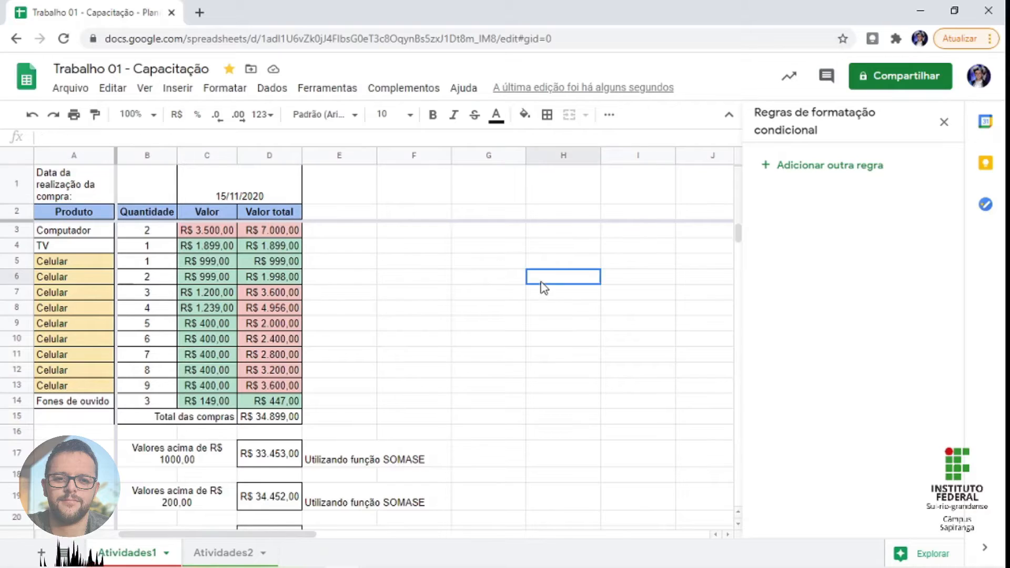
# - Merge the empty cell B1 with the purchase date cell beside it into a single cell spanning B1:D1
pyautogui.click(149, 187)
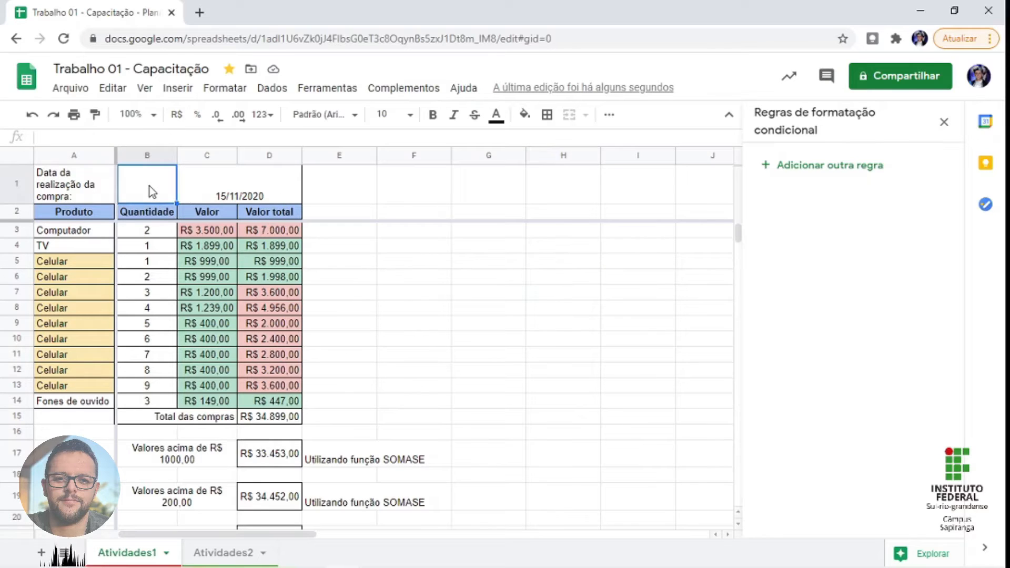
pyautogui.keyDown('shift'); pyautogui.click(249, 200); pyautogui.keyUp('shift')
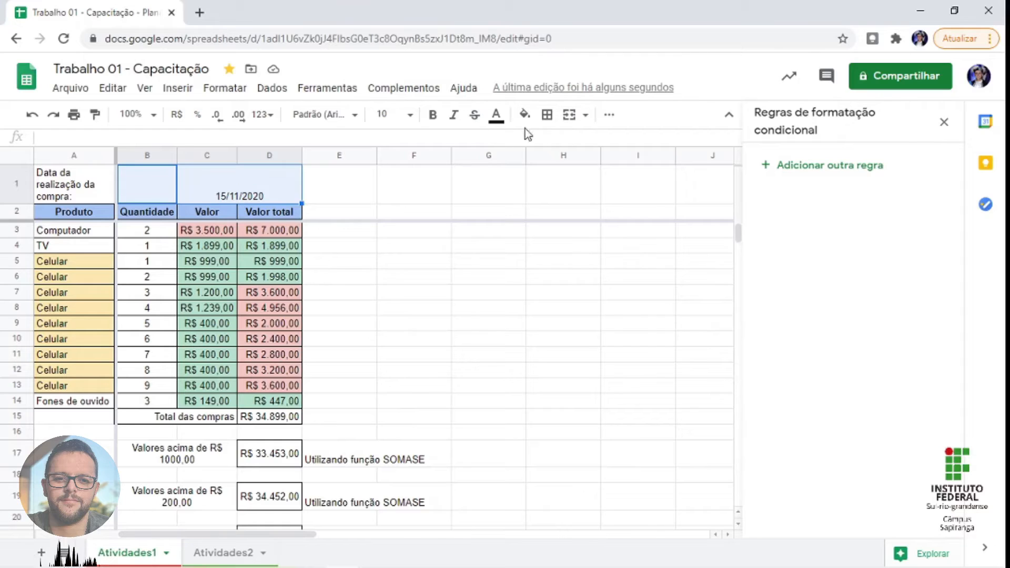
pyautogui.click(568, 115)
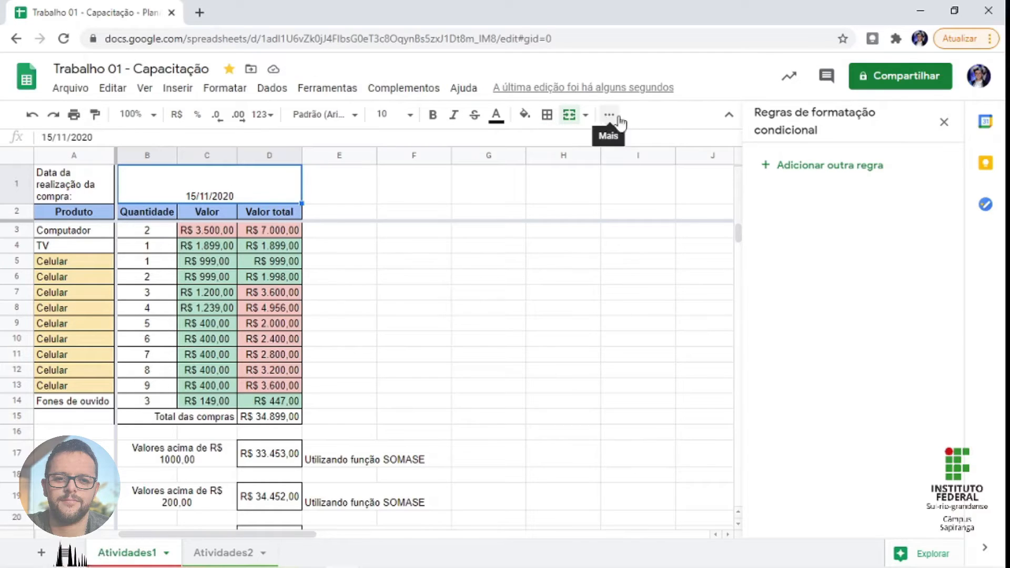
# - Close the conditional formatting rules and align the purchase date vertically to the middle of its merged cell
pyautogui.click(945, 123)
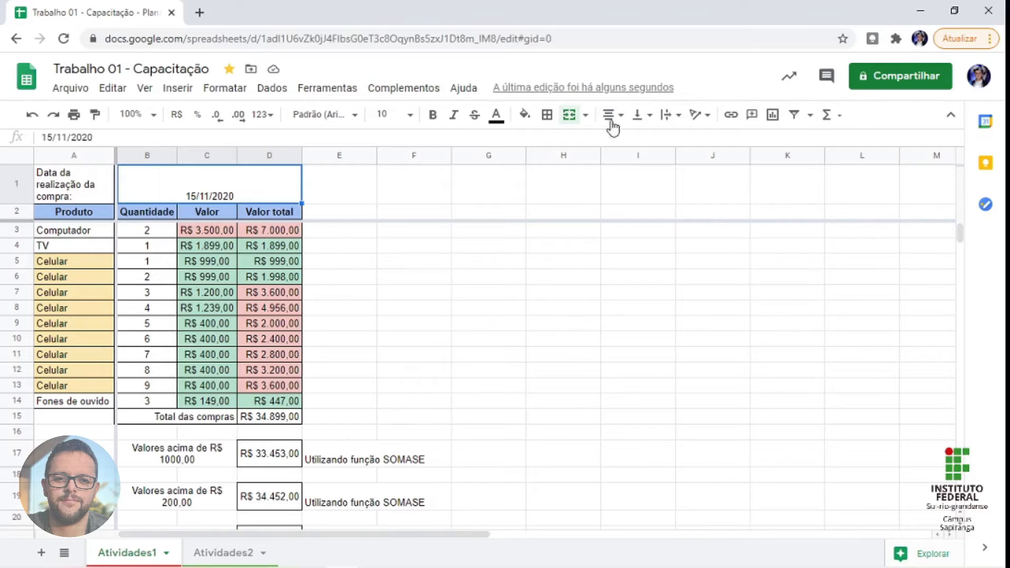
pyautogui.click(652, 121)
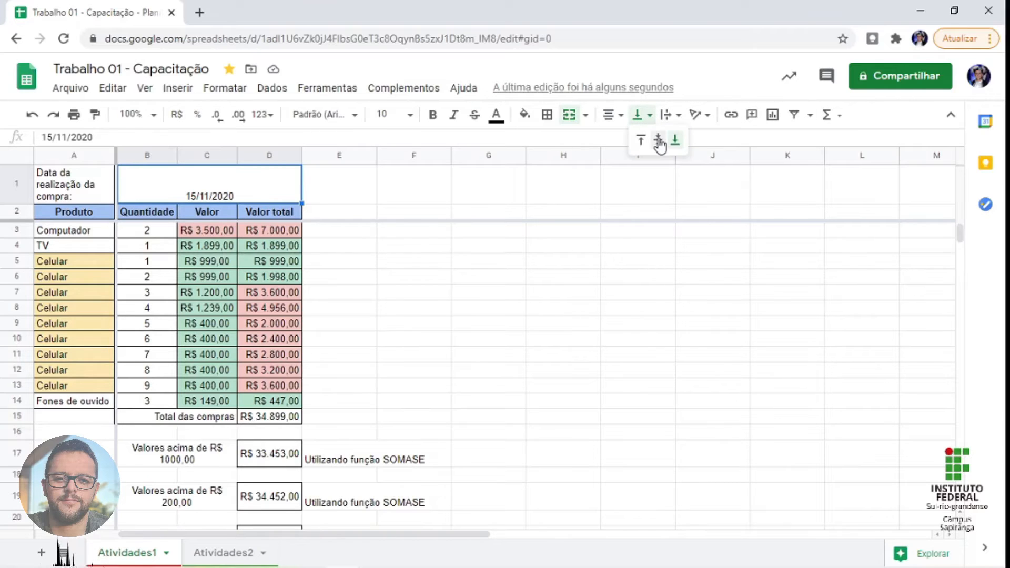
pyautogui.click(657, 151)
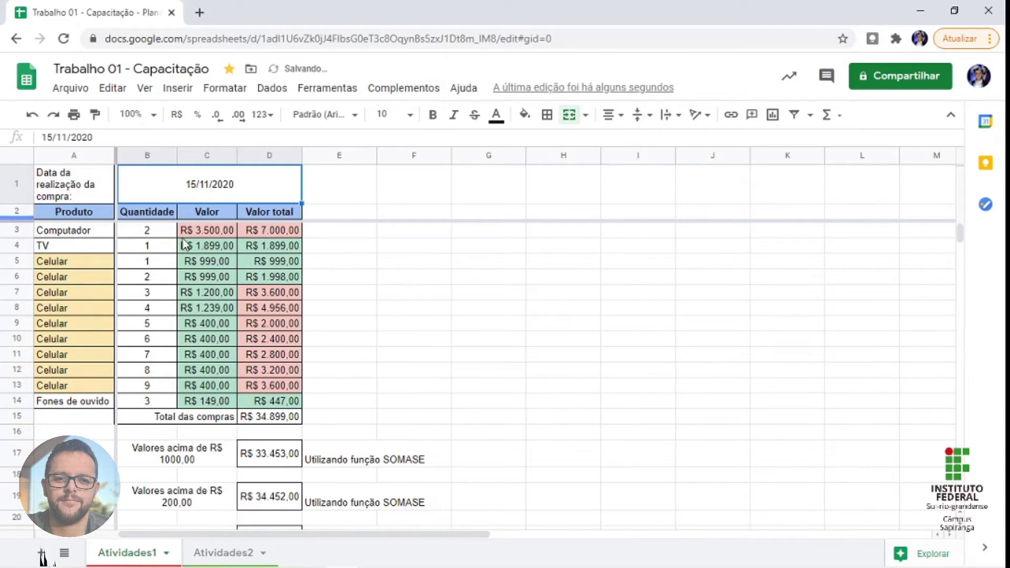
pyautogui.click(609, 276)
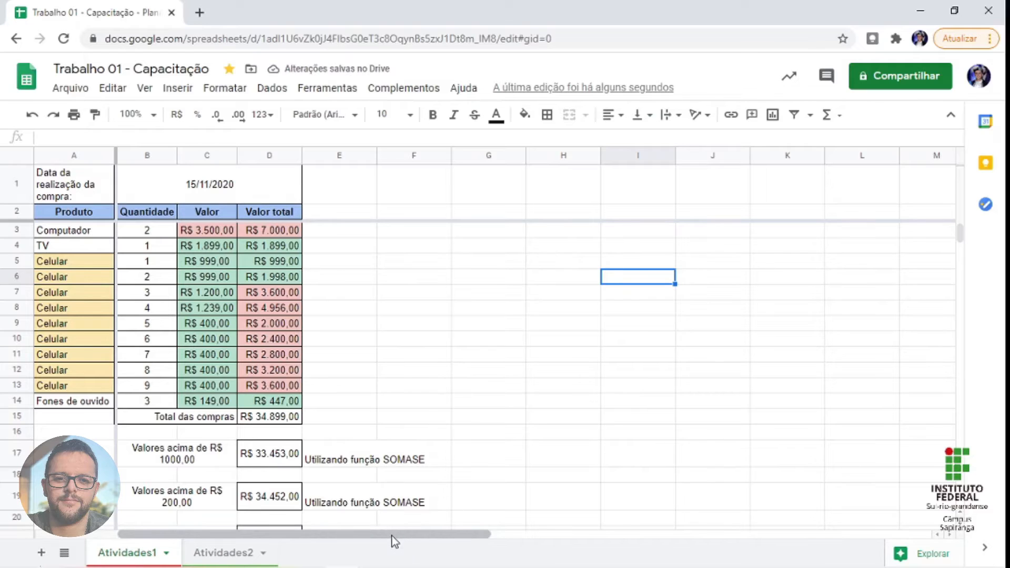
# - Check the frozen header rows and product column by scrolling the sheet in both directions
pyautogui.moveTo(393, 534)
pyautogui.mouseDown()
pyautogui.moveTo(454, 526)
pyautogui.moveTo(384, 530)
pyautogui.mouseUp()
pyautogui.scroll(-2, 255, 293)
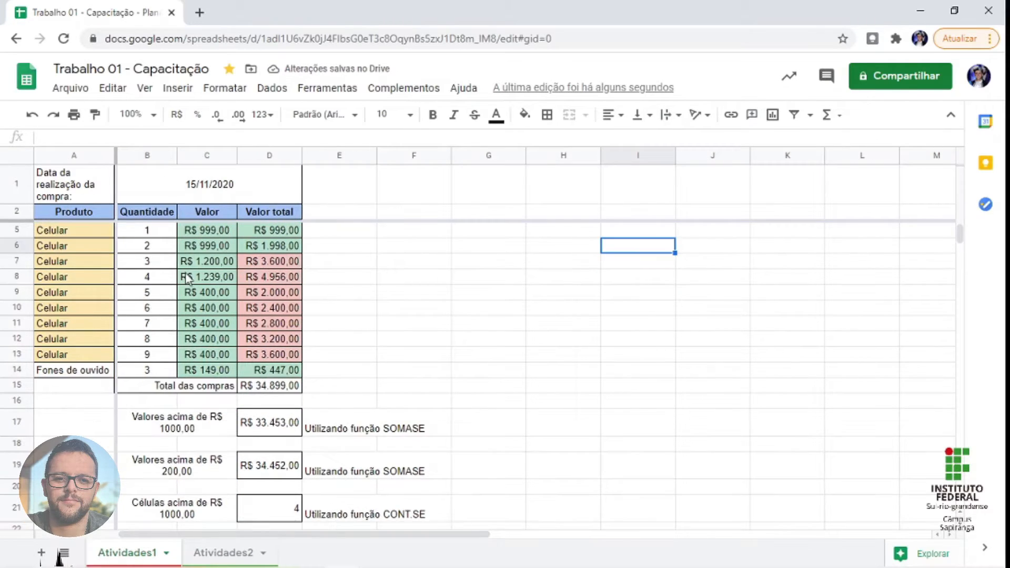
pyautogui.scroll(2, 255, 293)
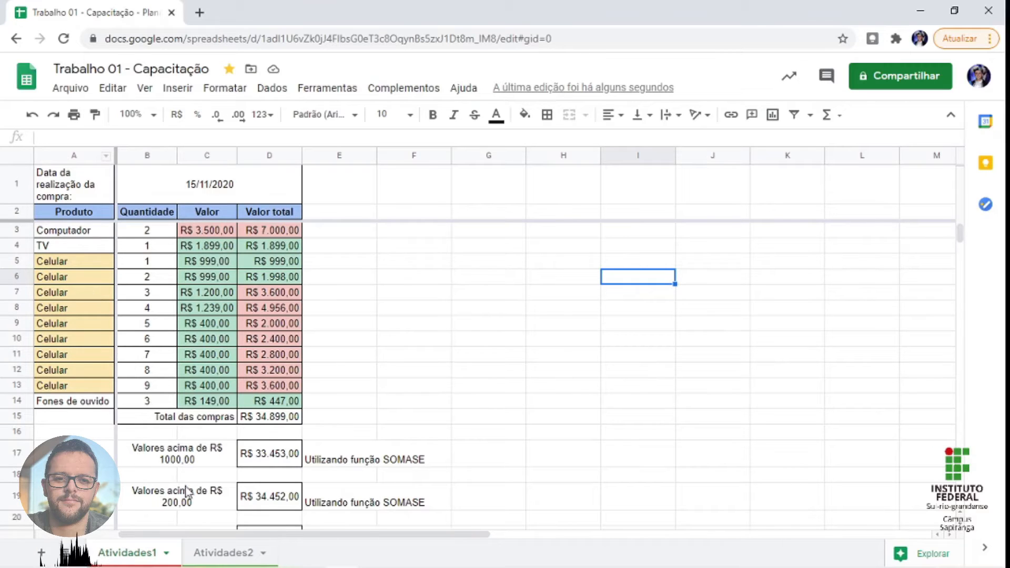
pyautogui.moveTo(368, 534); pyautogui.dragTo(144, 442)
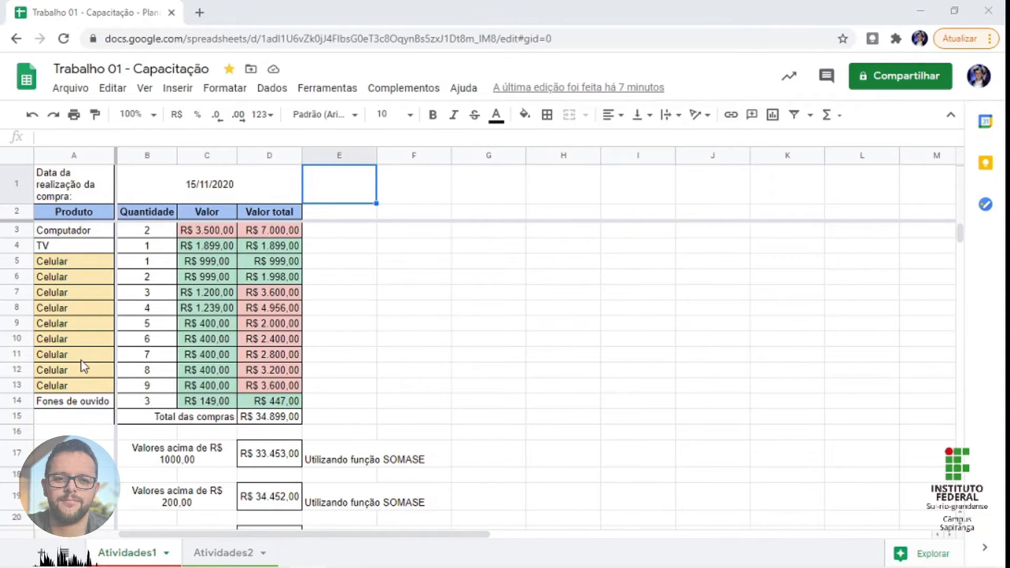
# - Enter the numbers 1, 2 and 3 in consecutive cells F4 to F6
pyautogui.click(405, 248)
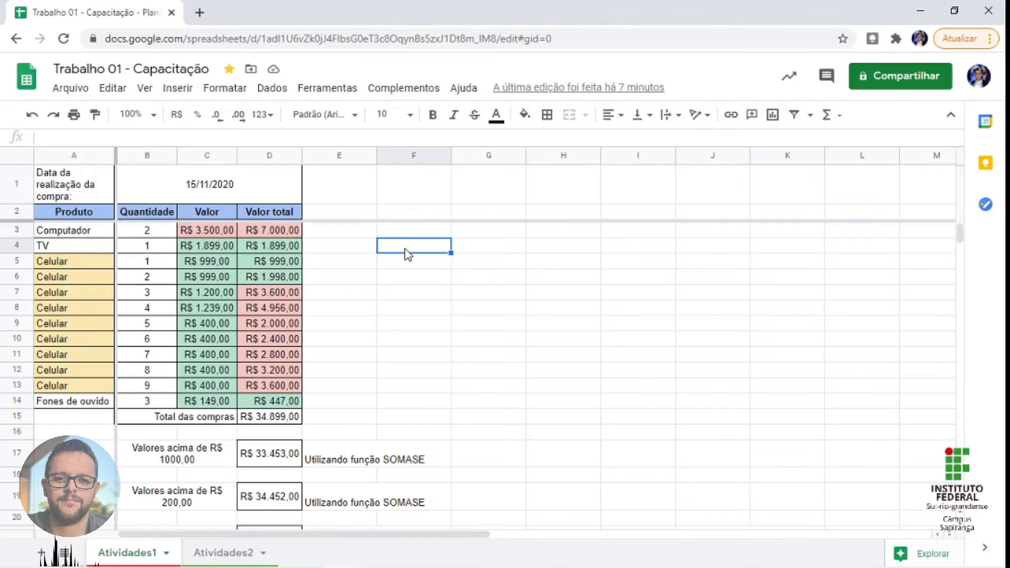
pyautogui.write('1')
pyautogui.press('Return')
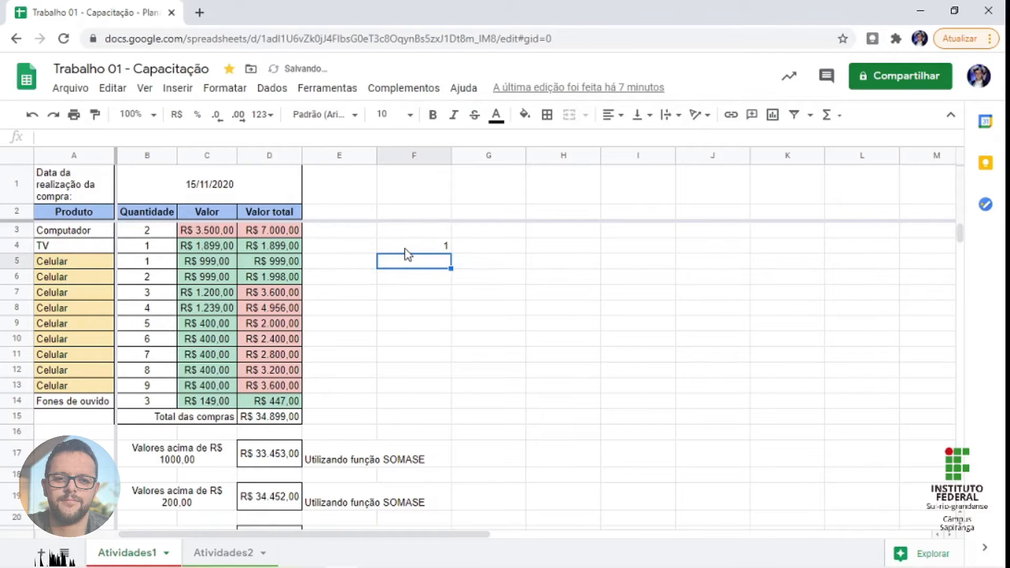
pyautogui.write('2')
pyautogui.press('Return')
pyautogui.write('3')
pyautogui.press('Return')
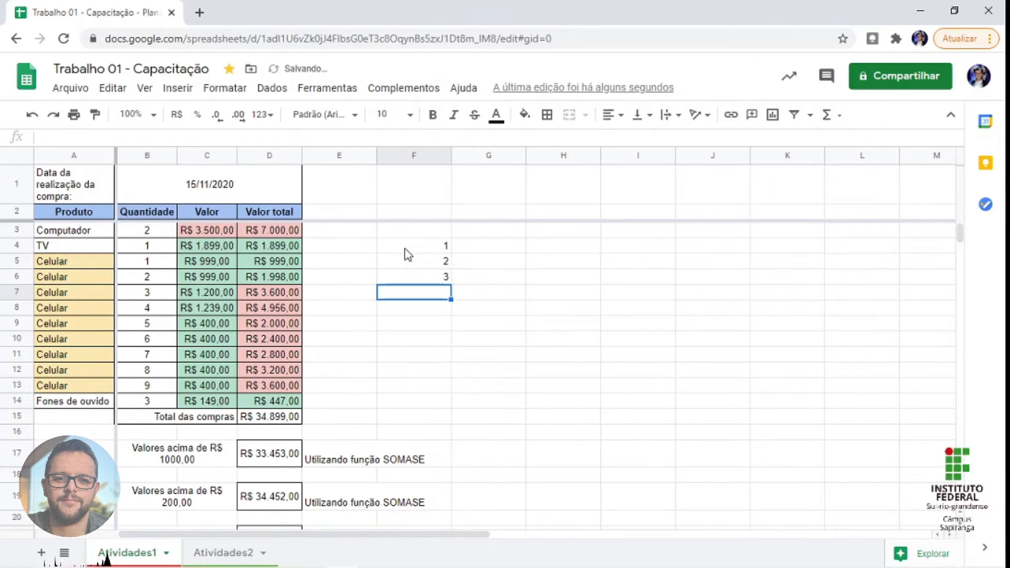
# - Autofill the 1, 2, 3 series from F4:F6 down to F14, and undo the fill along with the last entry
pyautogui.click(409, 250)
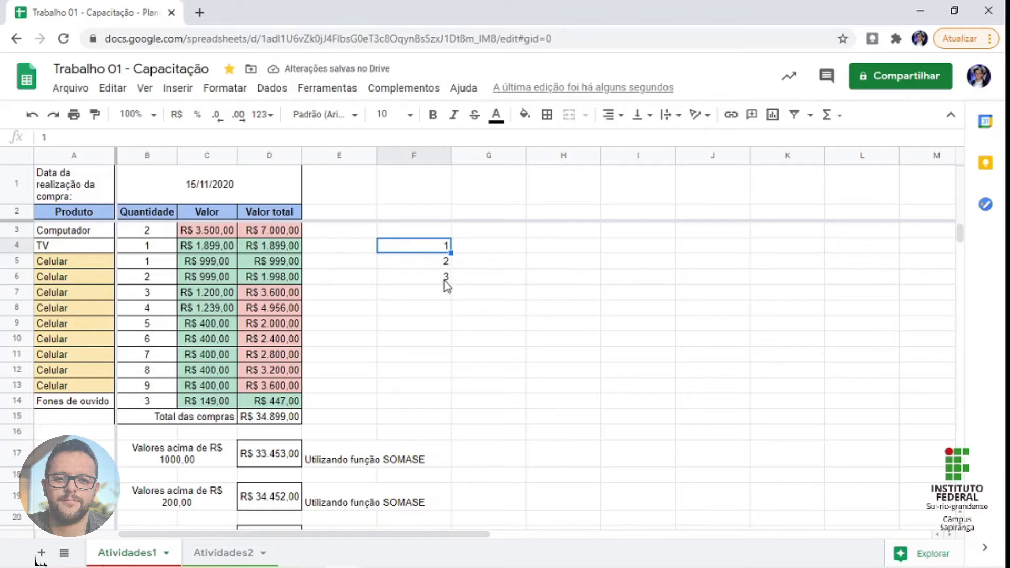
pyautogui.keyDown('shift'); pyautogui.click(445, 281); pyautogui.keyUp('shift')
pyautogui.moveTo(451, 284); pyautogui.dragTo(448, 393)
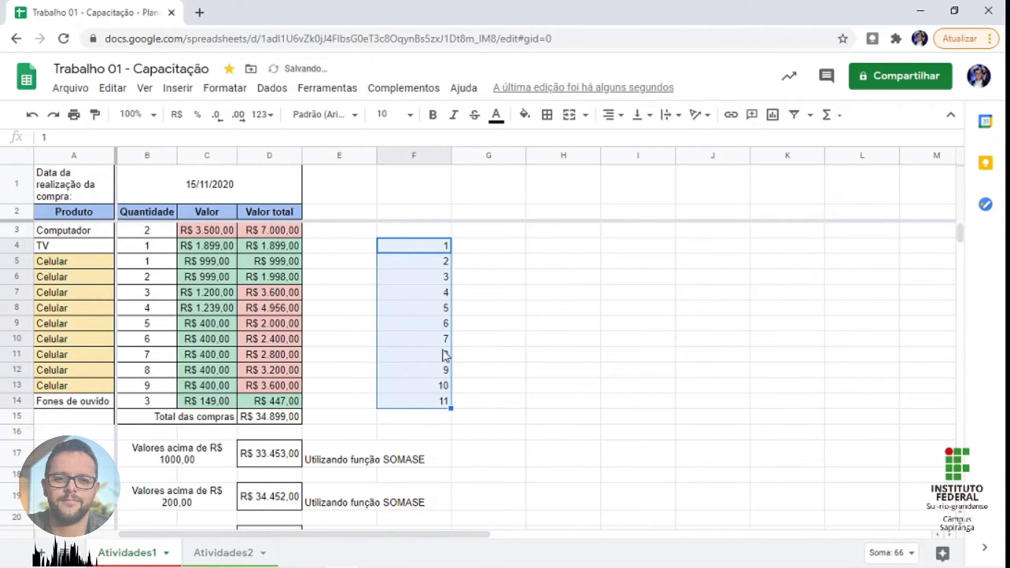
pyautogui.hotkey('ctrl', 'z')
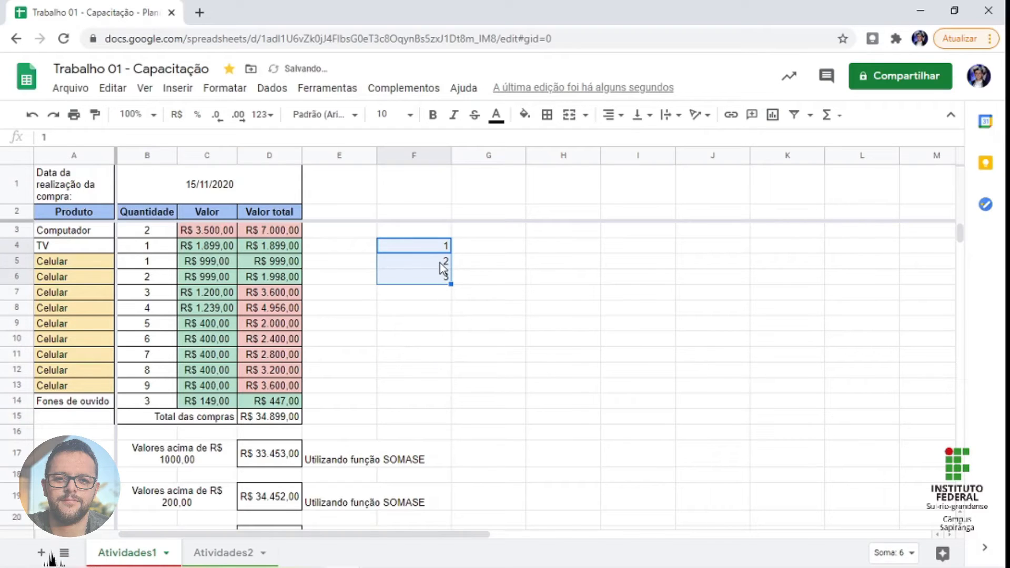
pyautogui.hotkey('ctrl', 'z')
# - Enter the even numbers 2, 4 and 6 in cells F4 to F6
pyautogui.click(440, 248)
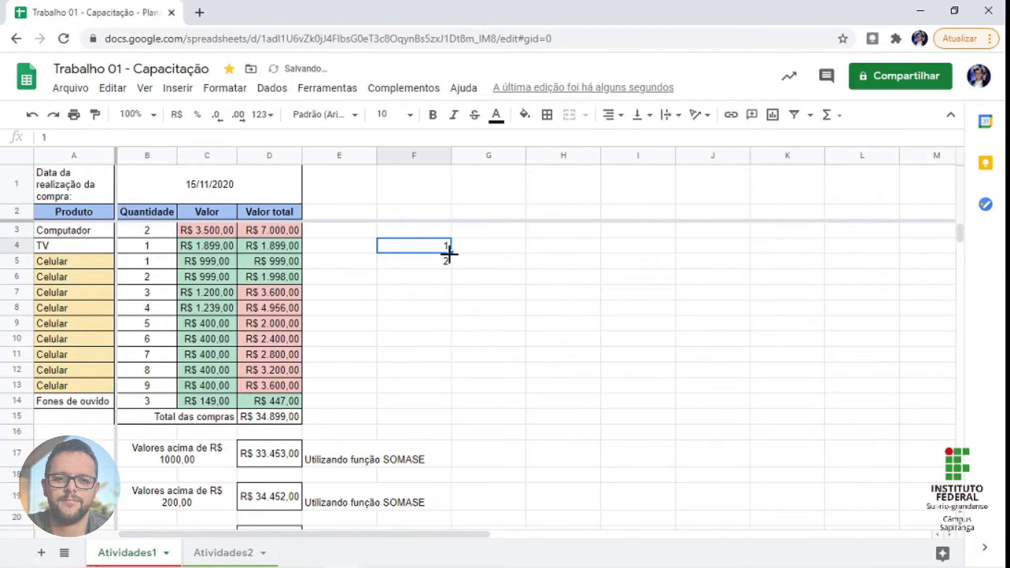
pyautogui.write('2')
pyautogui.press('Return')
pyautogui.write('4')
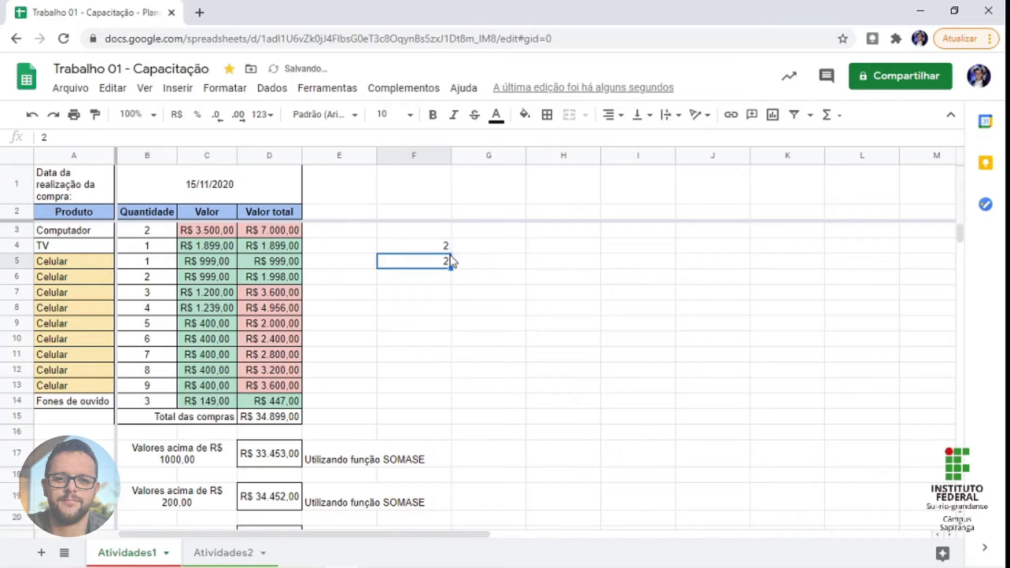
pyautogui.press('Return')
pyautogui.write('6')
pyautogui.press('Return')
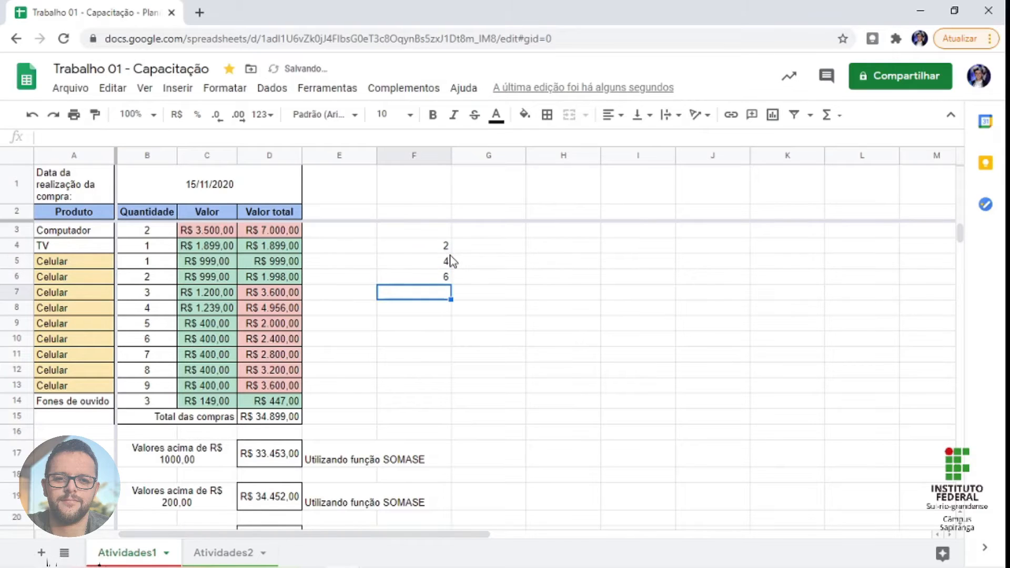
# - Autofill the even-number series from F4:F6 down to F10
pyautogui.click(447, 255)
pyautogui.moveTo(448, 247); pyautogui.dragTo(451, 261)
pyautogui.hotkey('shift', 'Down')
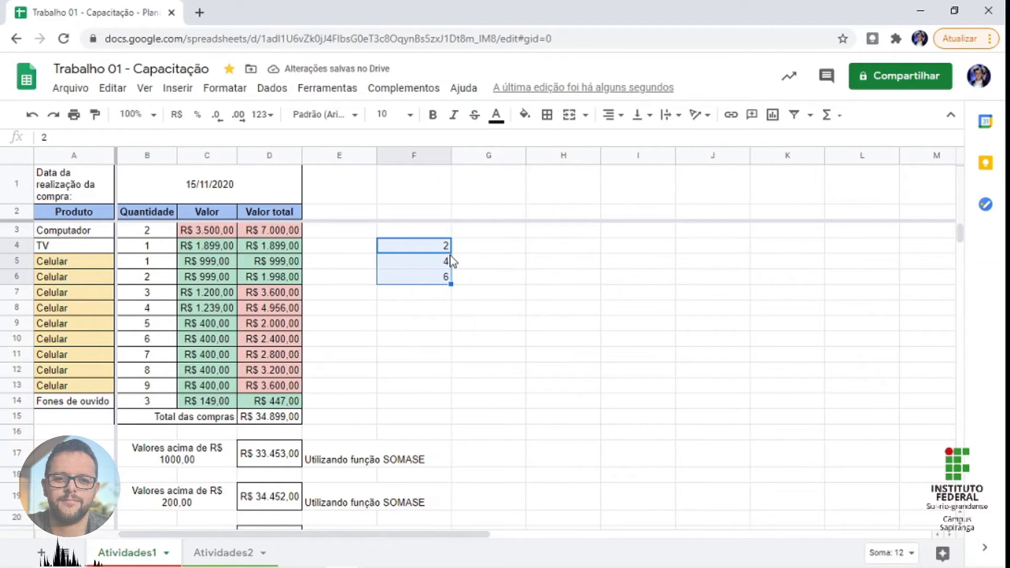
pyautogui.moveTo(451, 284); pyautogui.dragTo(458, 345)
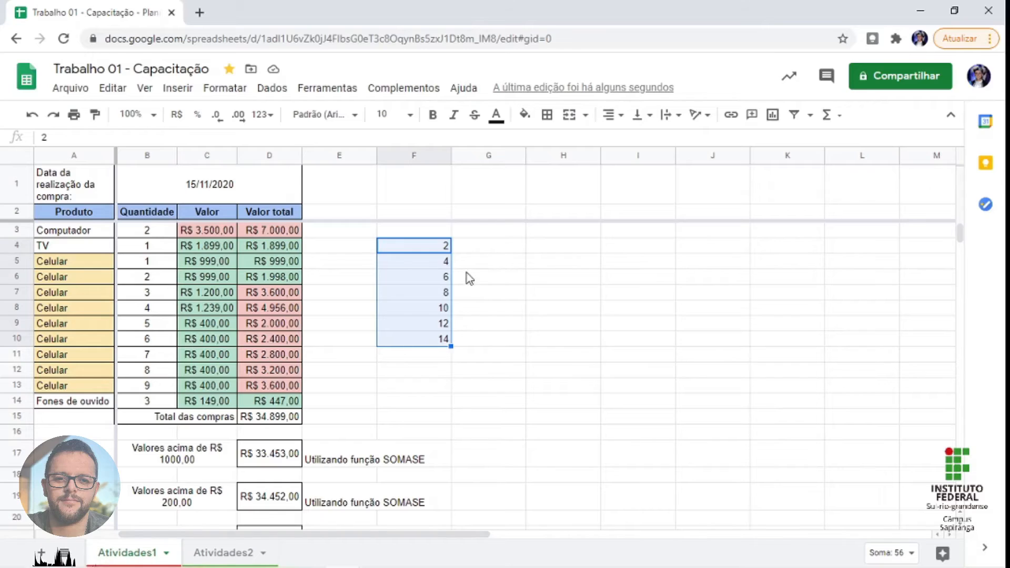
pyautogui.click(489, 250)
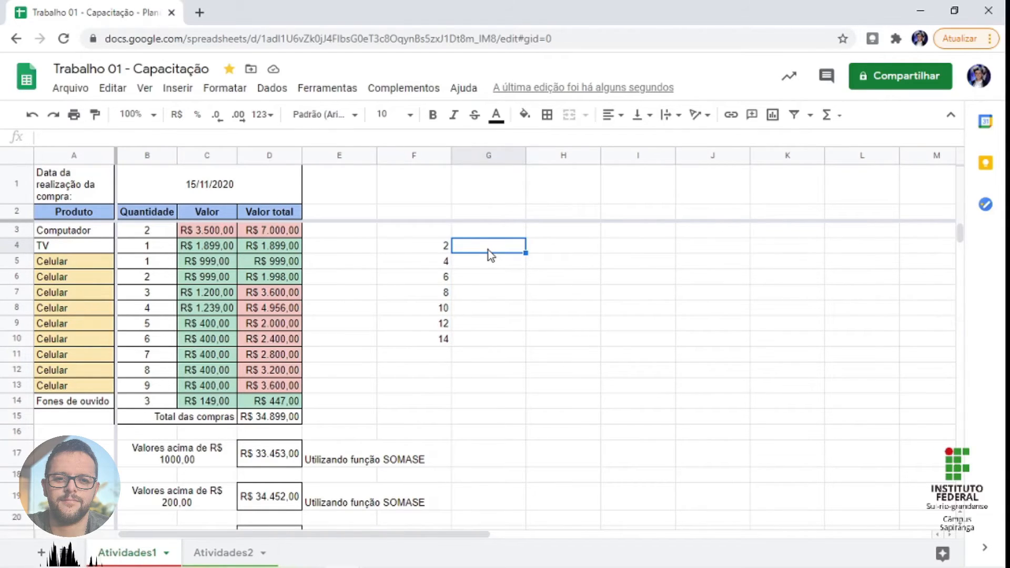
pyautogui.moveTo(488, 251); pyautogui.dragTo(487, 294)
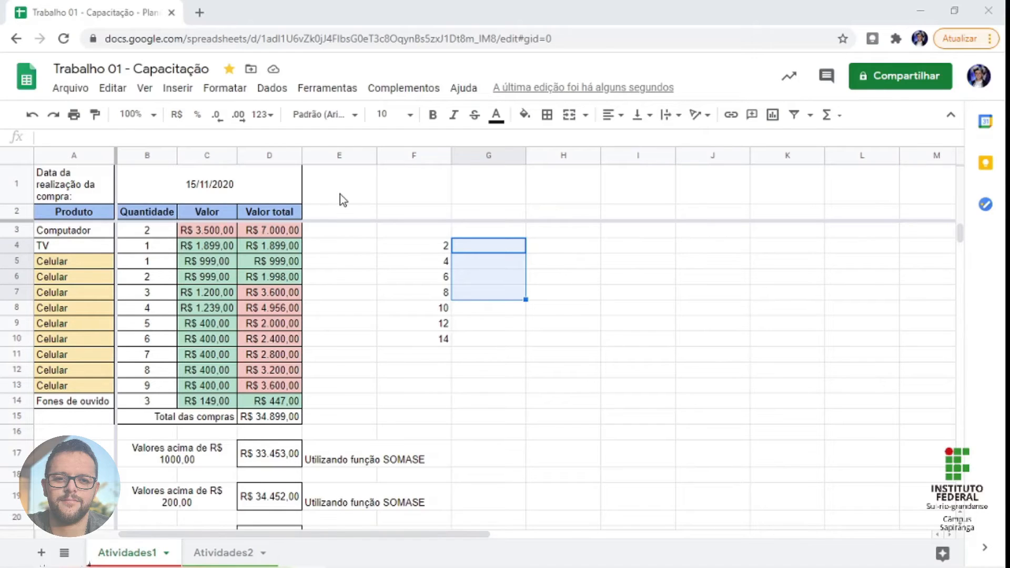
# - Autofill the purchase date from merged cell B1:D1 across to E1:G1
pyautogui.click(242, 193)
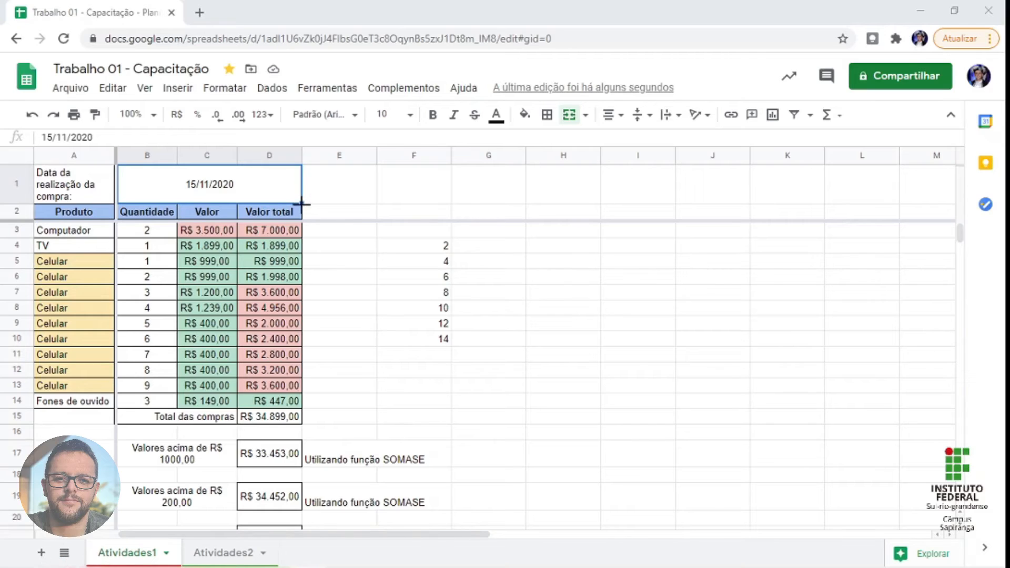
pyautogui.moveTo(301, 203); pyautogui.dragTo(333, 203)
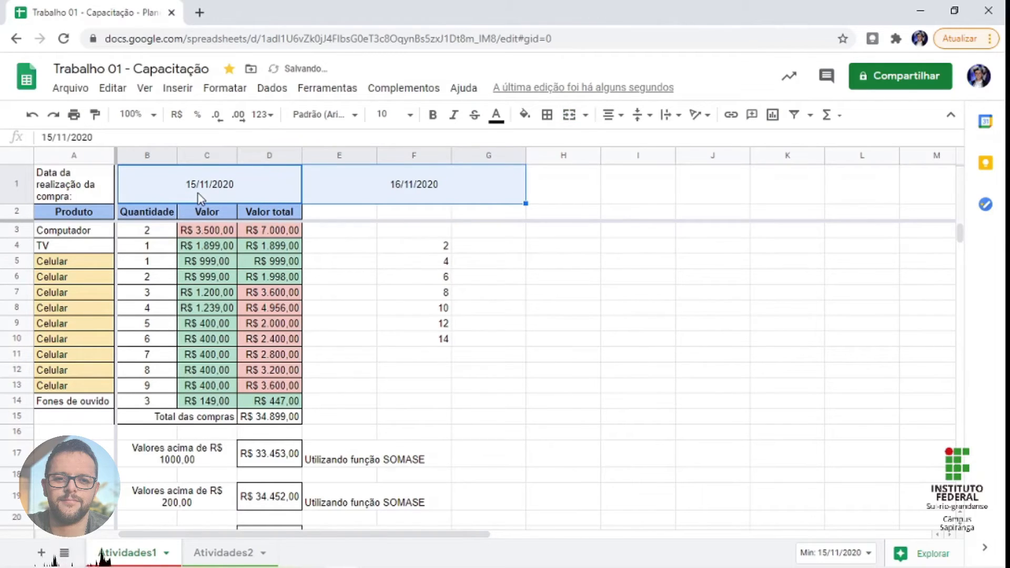
pyautogui.click(245, 194)
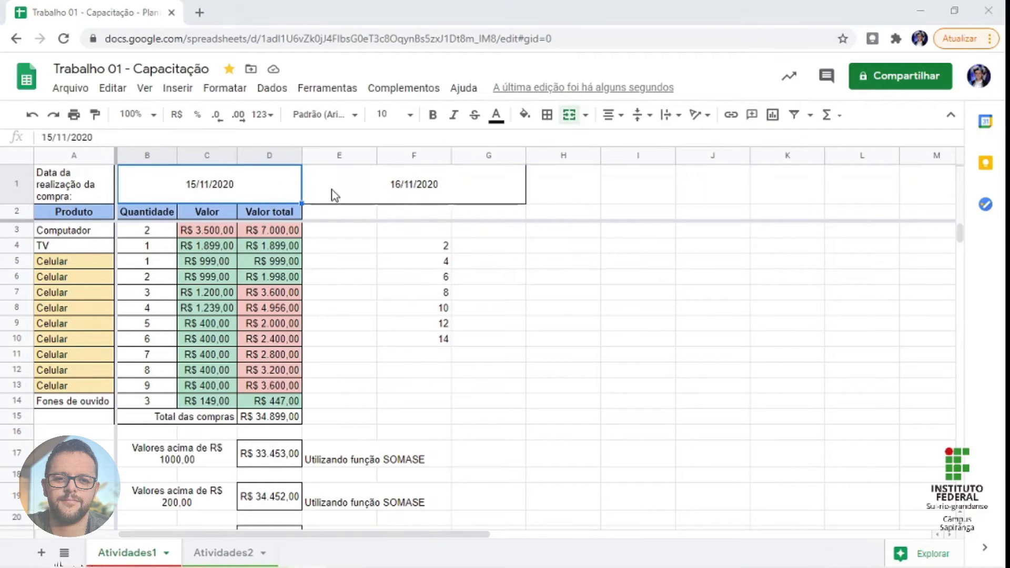
pyautogui.click(304, 203)
pyautogui.click(284, 194)
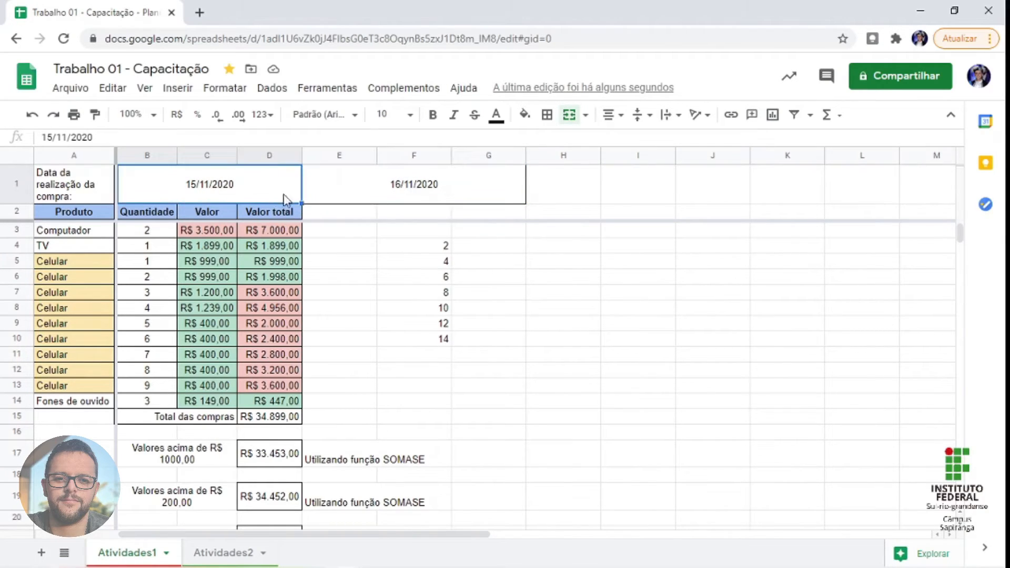
pyautogui.moveTo(304, 204); pyautogui.dragTo(368, 205)
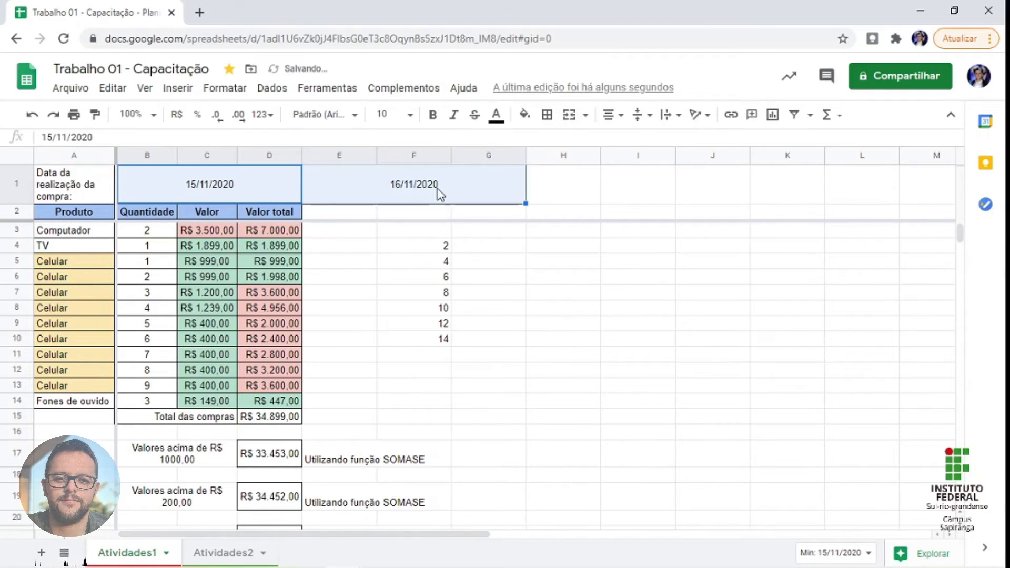
# - Try to continue the date series from E1:G1 into H1:J1, and undo the fill
pyautogui.click(485, 189)
pyautogui.moveTo(525, 204); pyautogui.dragTo(575, 203)
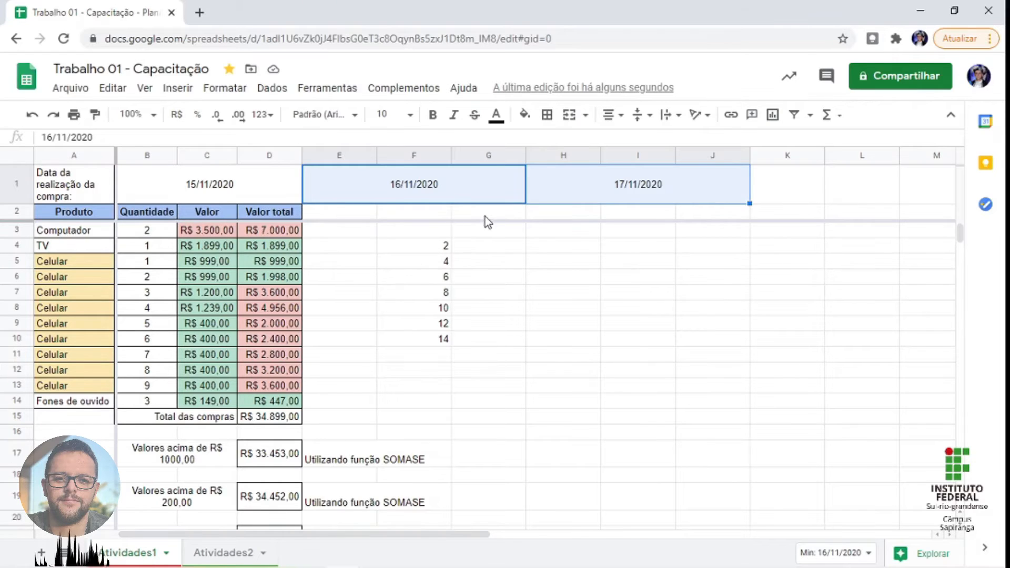
pyautogui.hotkey('ctrl', 'z')
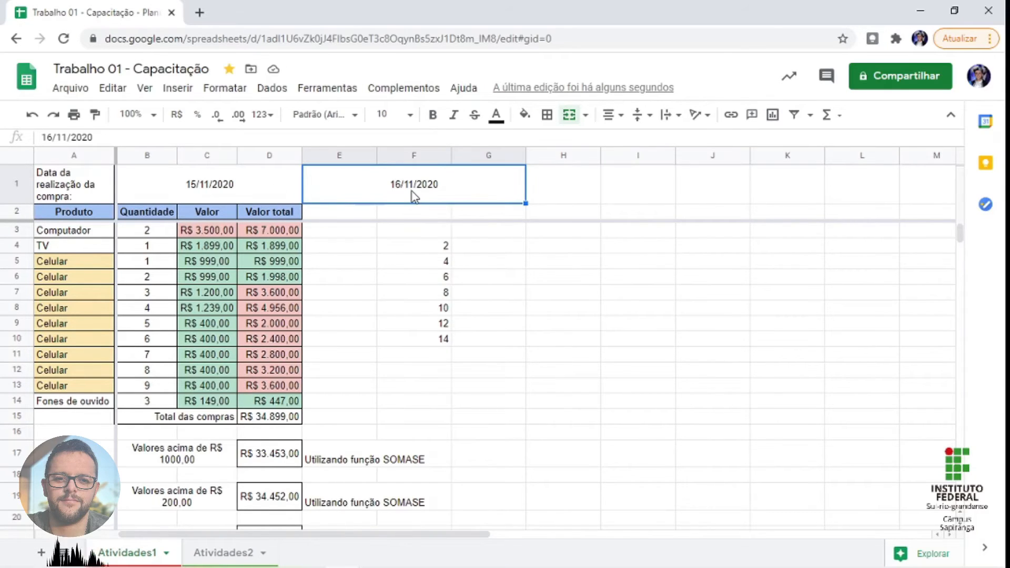
# - Replace the date in merged cell E1:G1 with the formula =B1+7 and review it
pyautogui.doubleClick(434, 191)
pyautogui.press('BackSpace')
pyautogui.press('BackSpace')
pyautogui.press('BackSpace')
pyautogui.press('BackSpace')
pyautogui.press('BackSpace')
pyautogui.press('BackSpace')
pyautogui.press('BackSpace')
pyautogui.press('BackSpace')
pyautogui.press('BackSpace')
pyautogui.press('BackSpace')
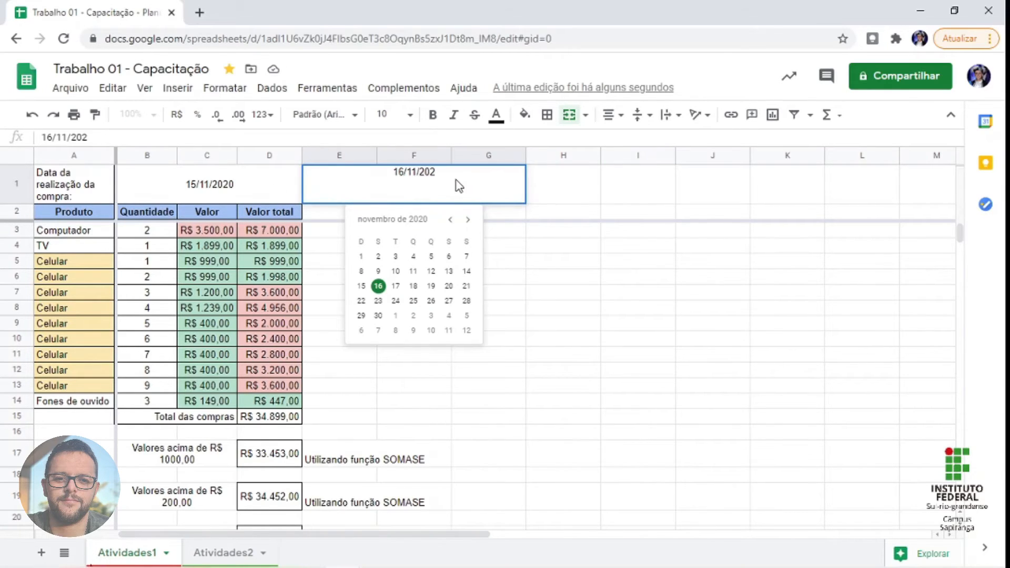
pyautogui.write('=')
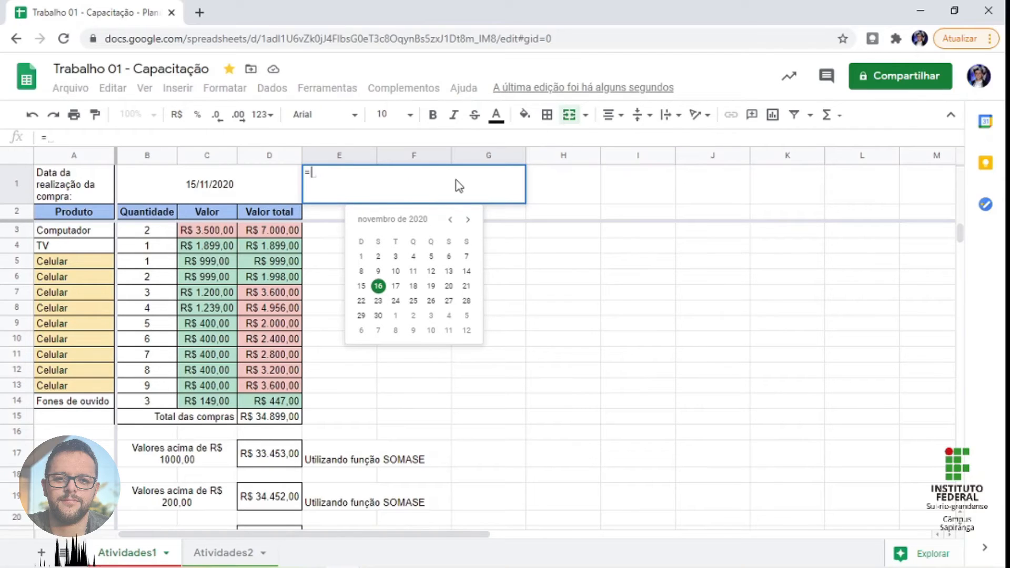
pyautogui.click(213, 185)
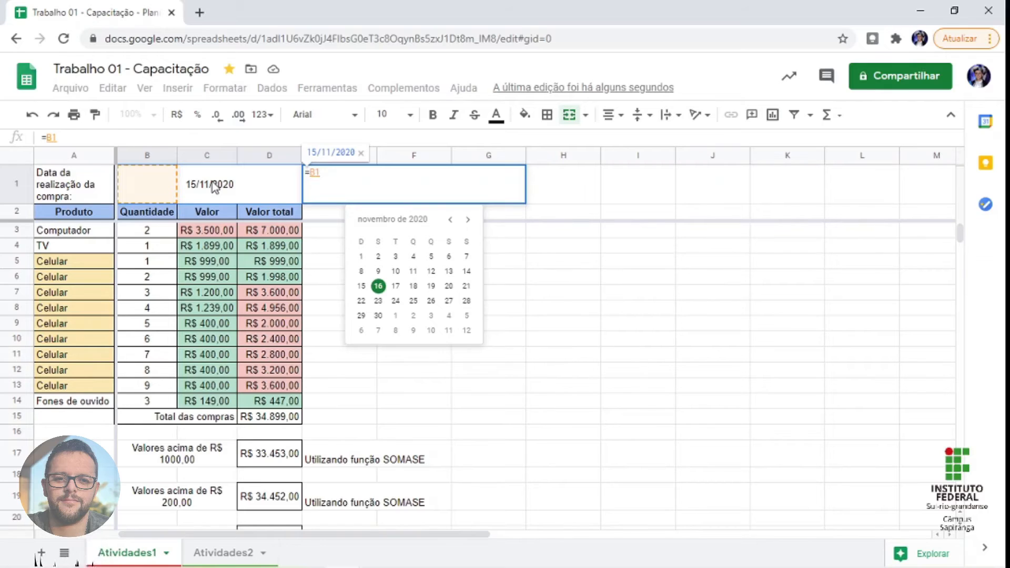
pyautogui.write('+7')
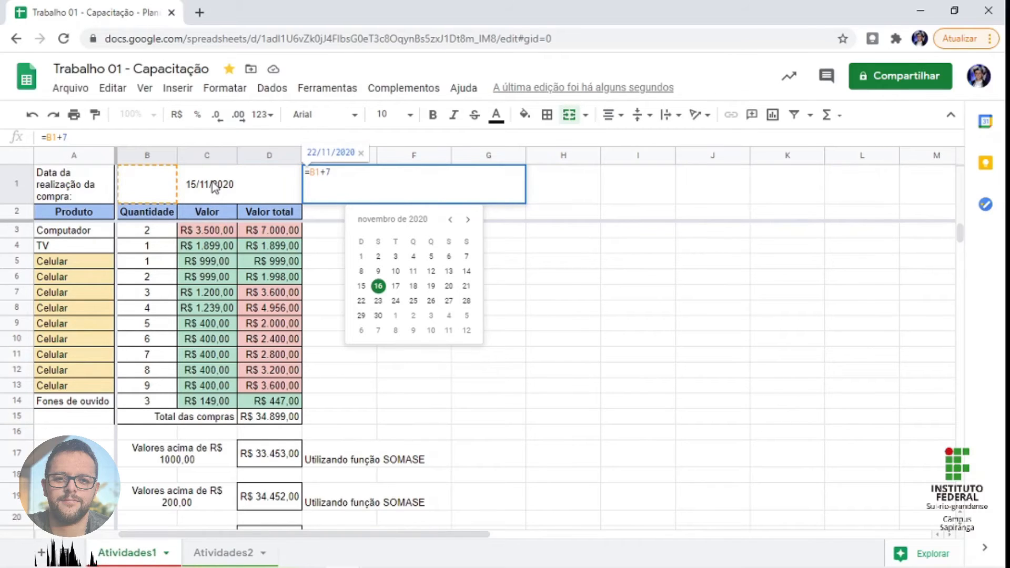
pyautogui.press('Return')
pyautogui.press('Up')
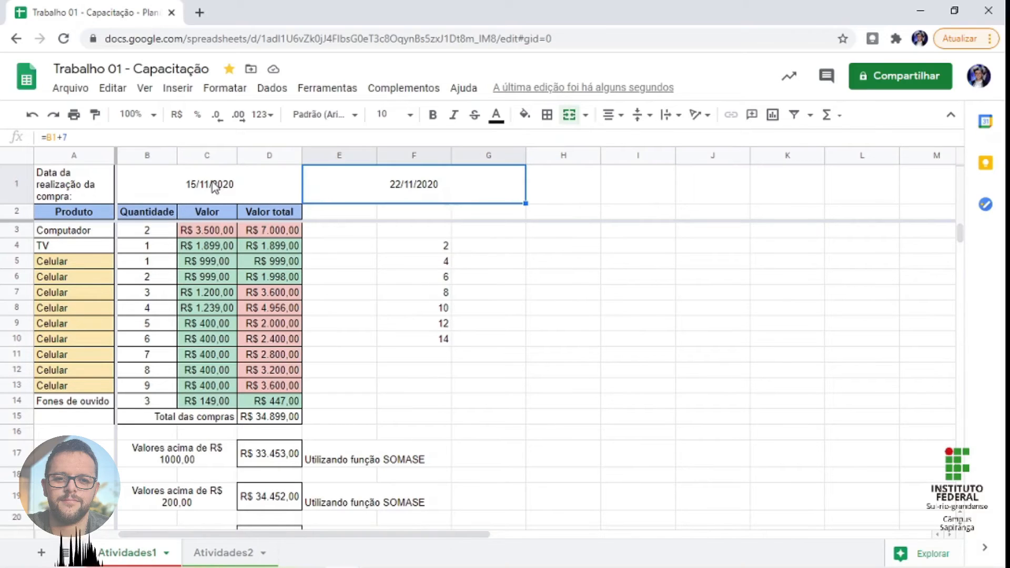
pyautogui.click(95, 138)
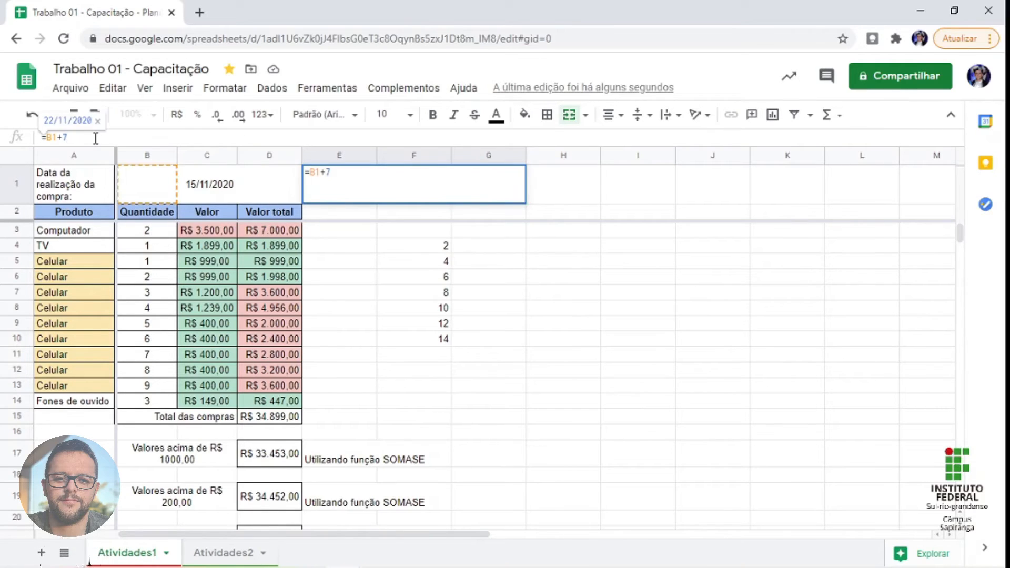
pyautogui.click(411, 264)
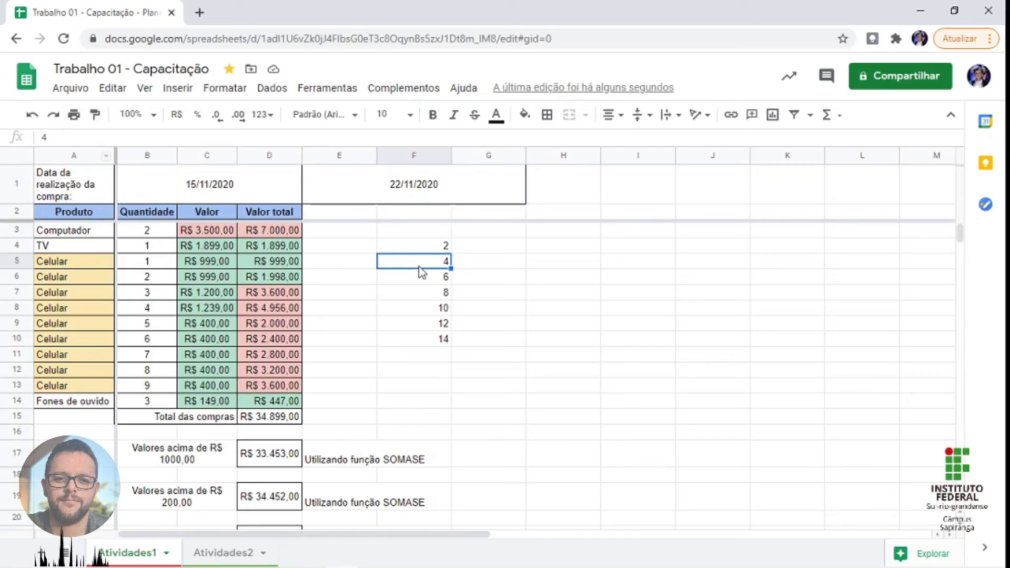
pyautogui.click(220, 199)
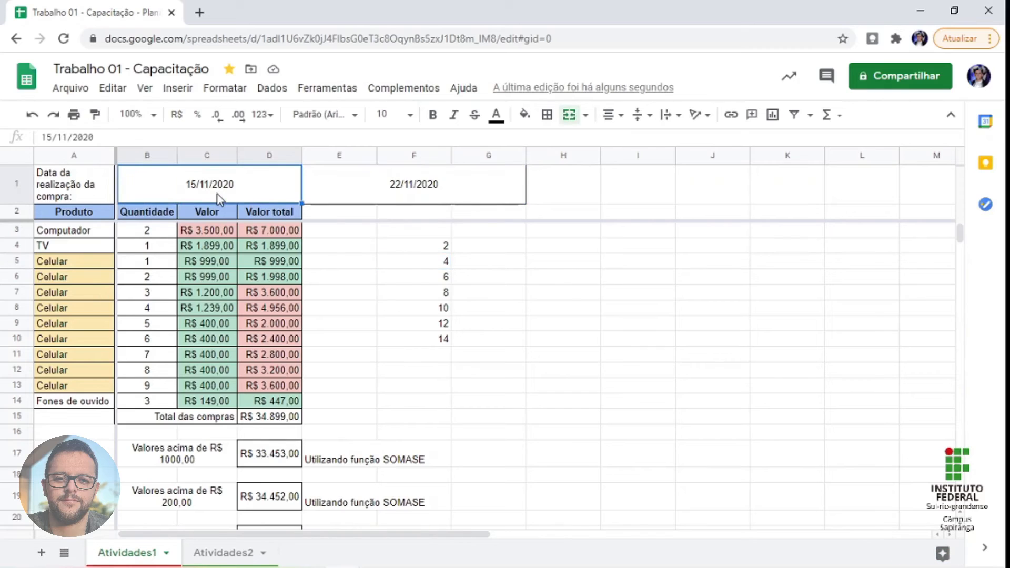
pyautogui.click(263, 90)
pyautogui.moveTo(237, 91)
pyautogui.moveTo(257, 153)
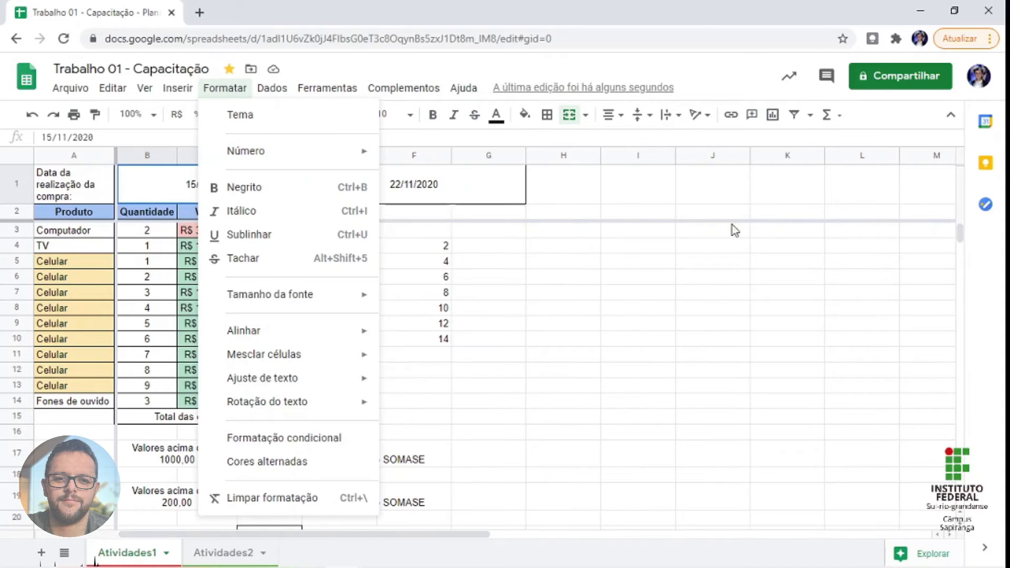
pyautogui.click(724, 277)
# - Change the date formula in merged cell E1:G1 to =B1+3
pyautogui.click(397, 184)
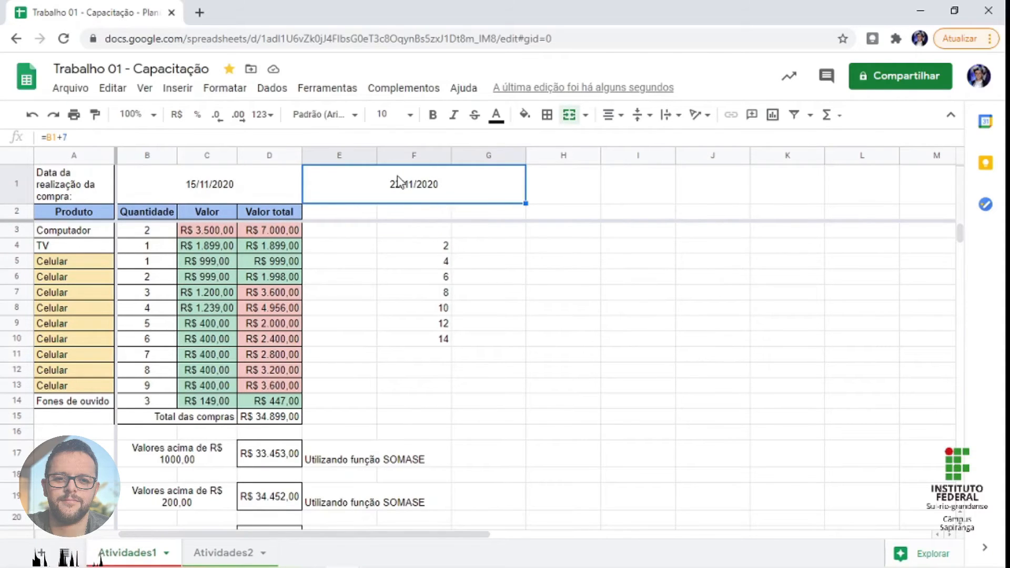
pyautogui.doubleClick(399, 181)
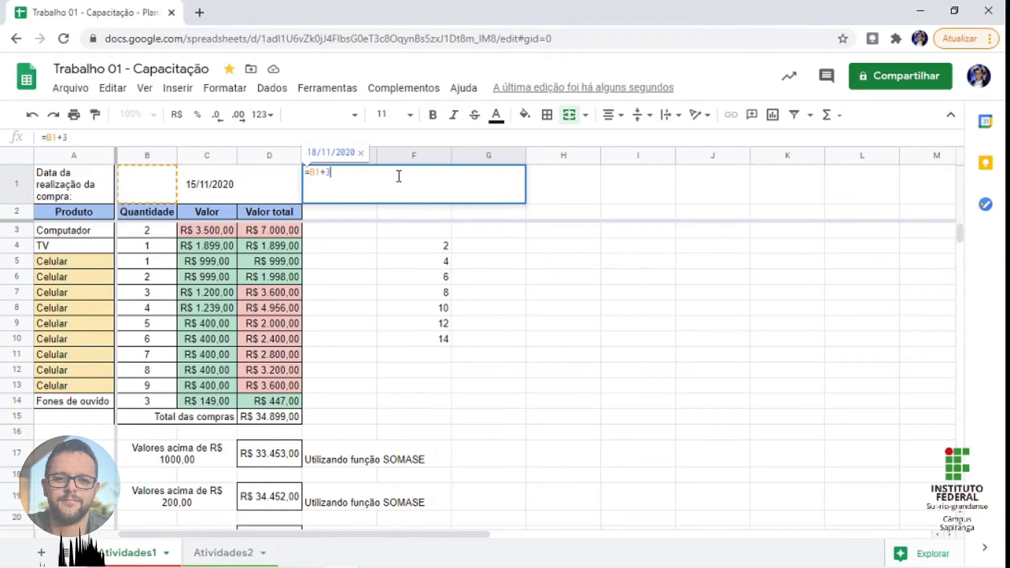
pyautogui.press('Return')
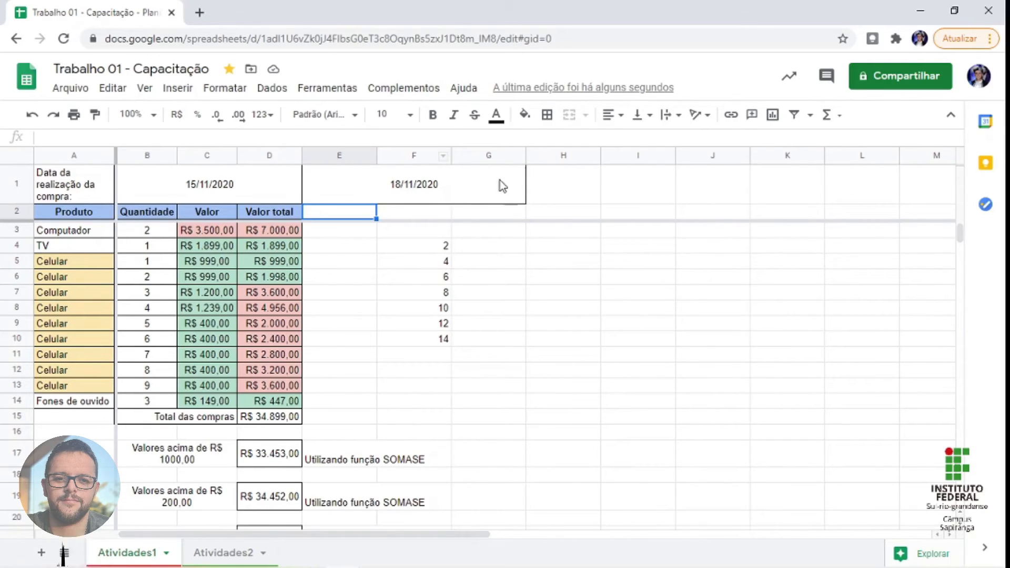
# - Set the date formula in merged cell E1:G1 back to =B1+7
pyautogui.click(425, 177)
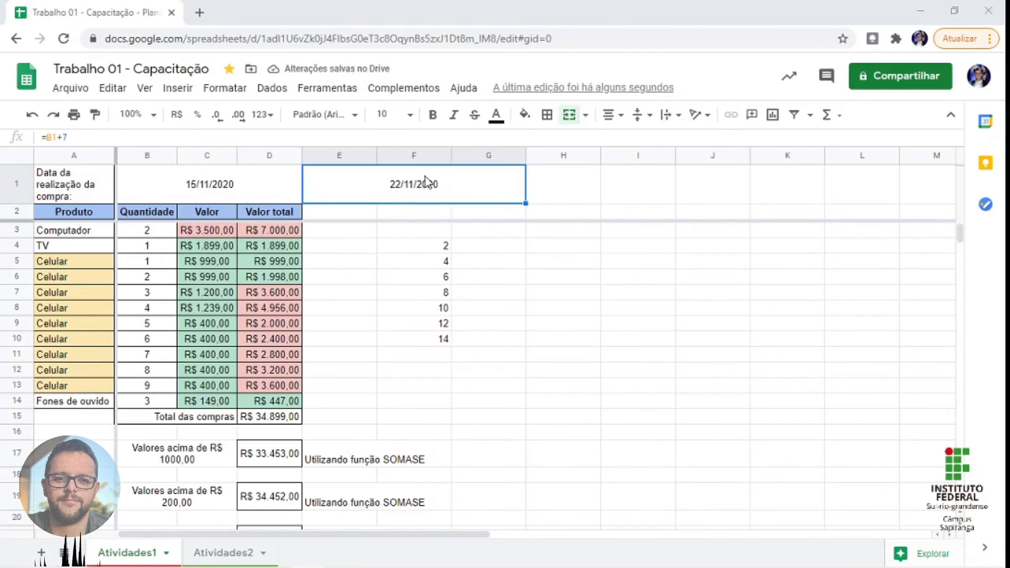
pyautogui.doubleClick(425, 177)
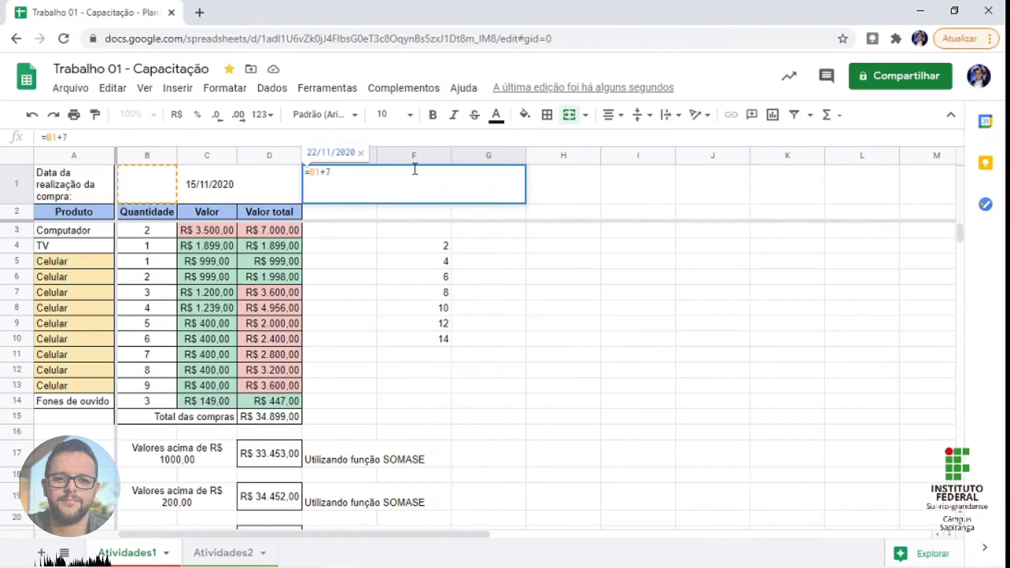
pyautogui.press('BackSpace')
pyautogui.press('BackSpace')
pyautogui.press('BackSpace')
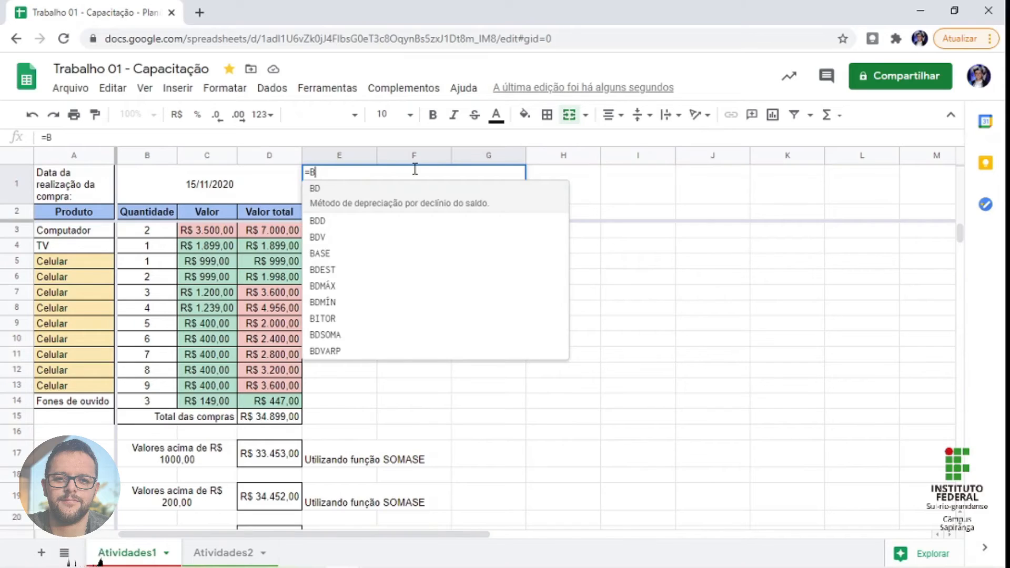
pyautogui.write('1+7')
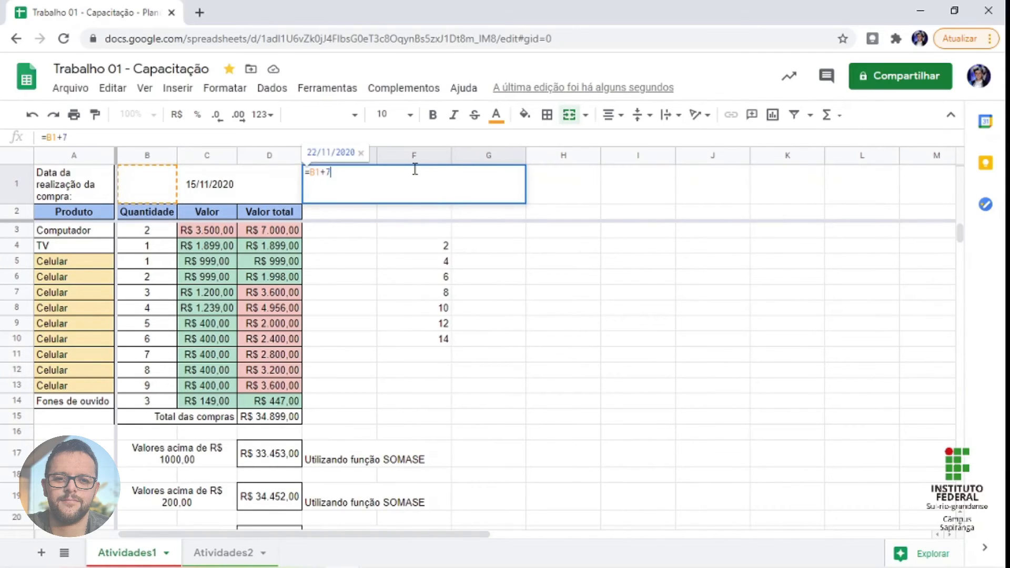
pyautogui.press('Return')
# - Autofill the formula from merged cell E1:G1 across H1:J1 and K1:M1
pyautogui.click(414, 169)
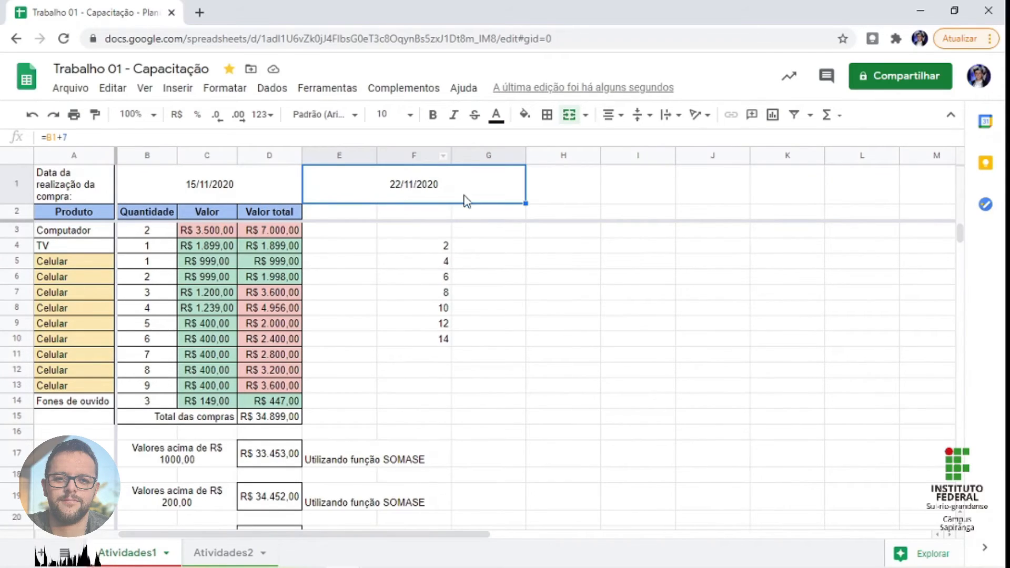
pyautogui.moveTo(526, 203); pyautogui.dragTo(611, 201)
pyautogui.moveTo(750, 203); pyautogui.dragTo(777, 203)
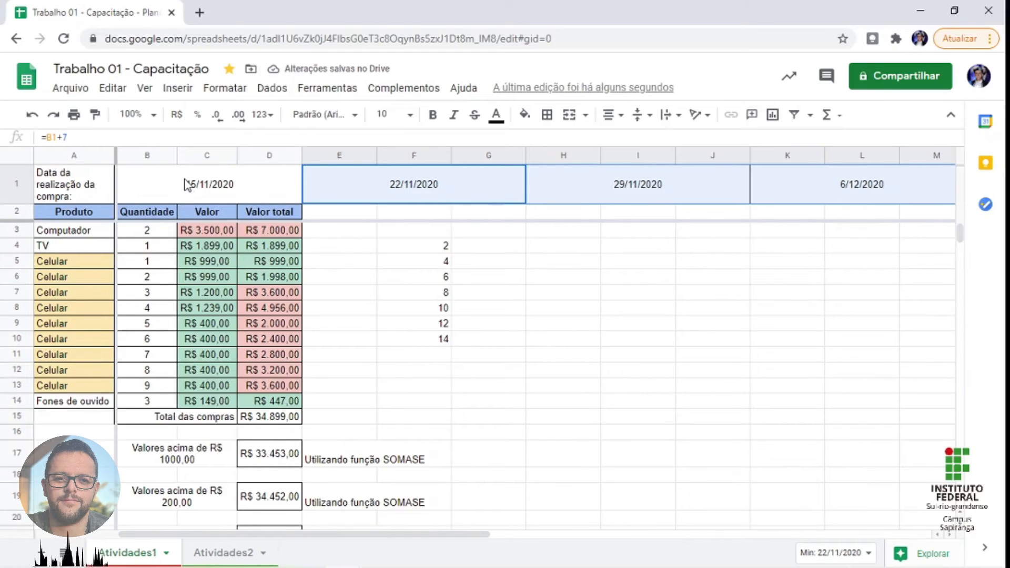
# - Unmerge the first date cell B1:D1, merge it again for comparison, and unmerge it once more
pyautogui.click(155, 193)
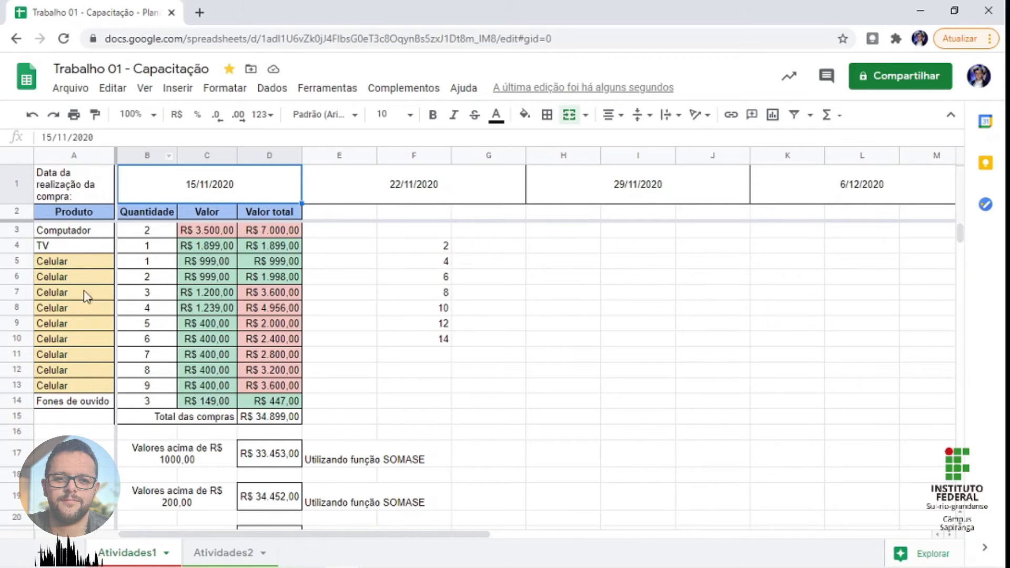
pyautogui.click(569, 114)
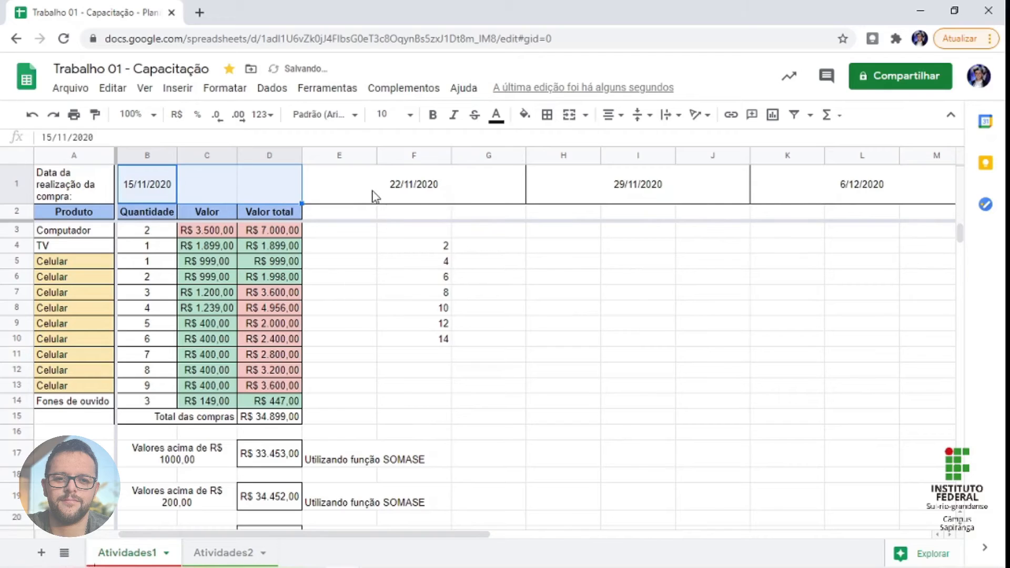
pyautogui.click(569, 115)
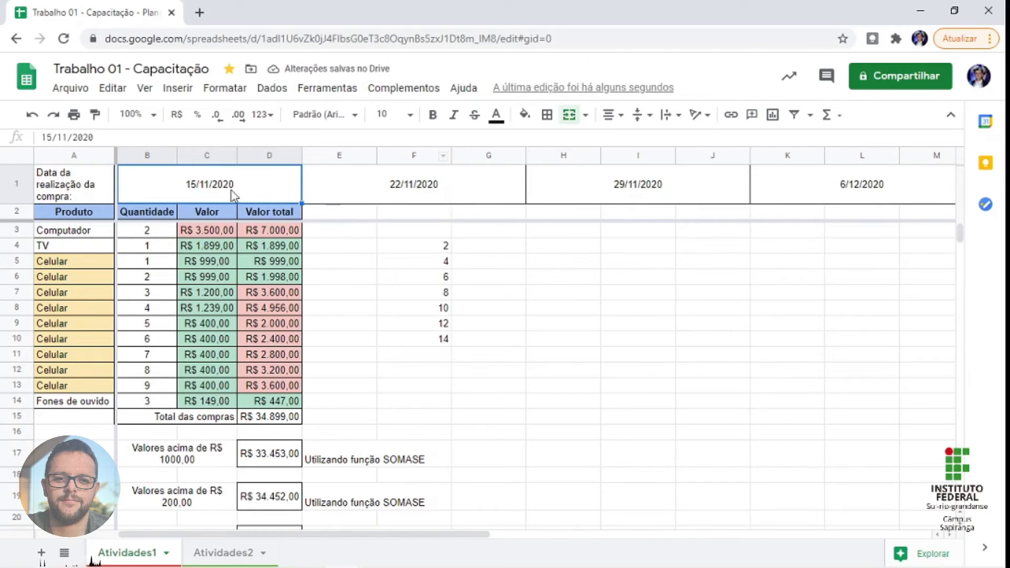
pyautogui.click(570, 116)
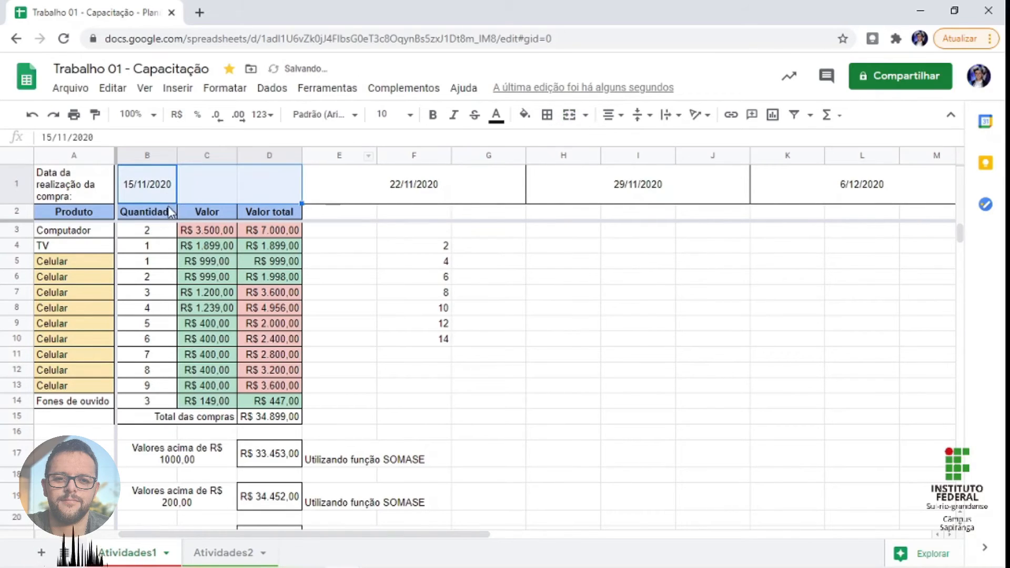
pyautogui.click(168, 190)
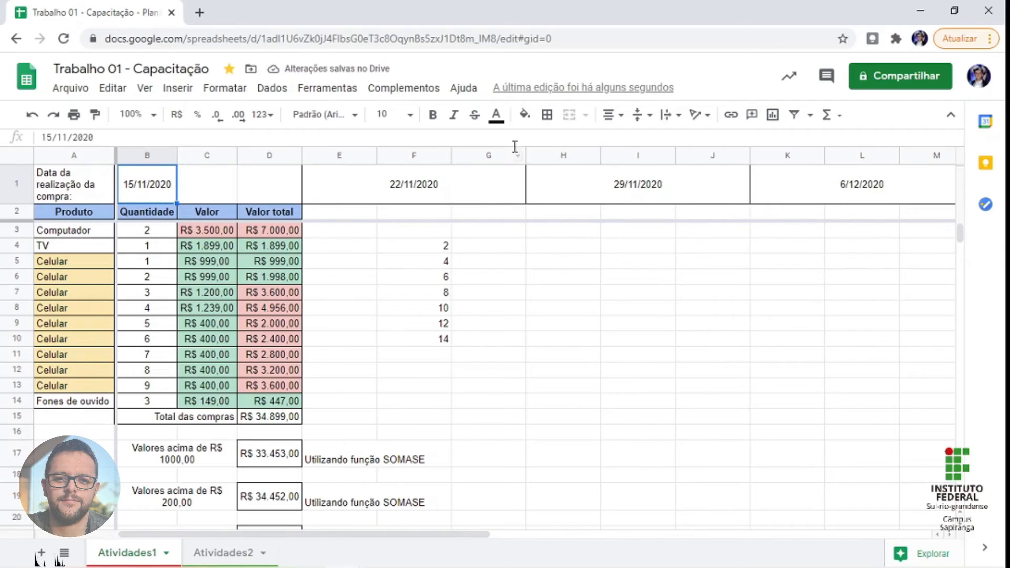
# - Unmerge the remaining date cells E1:G1, H1:J1 and K1:M1
pyautogui.click(333, 184)
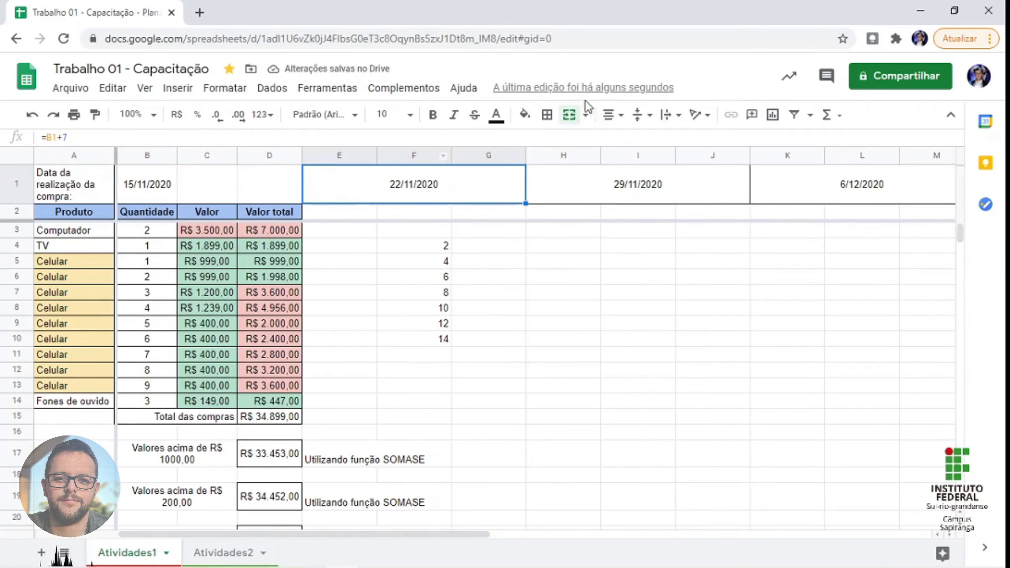
pyautogui.click(570, 115)
pyautogui.click(609, 177)
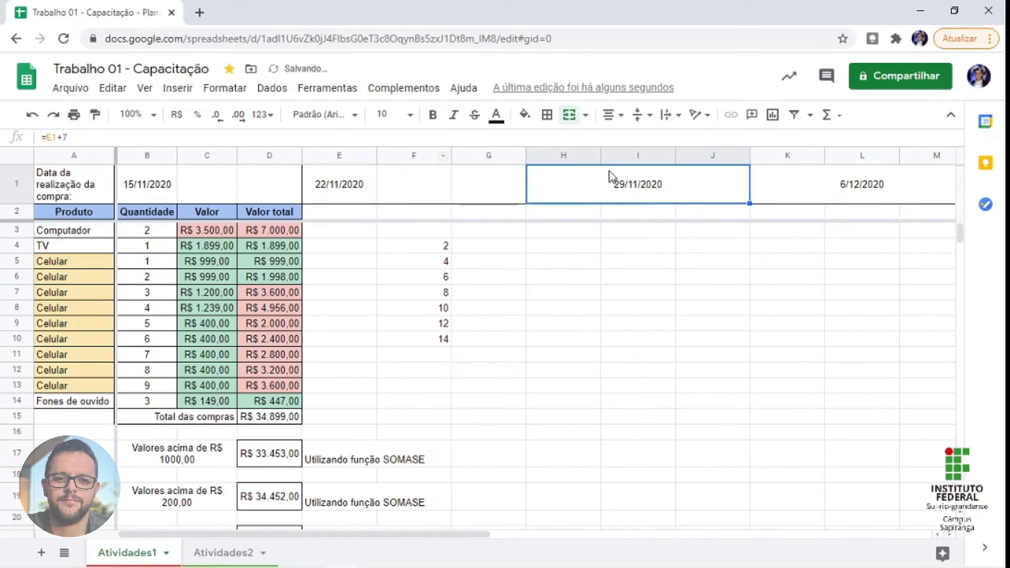
pyautogui.click(569, 114)
pyautogui.click(842, 190)
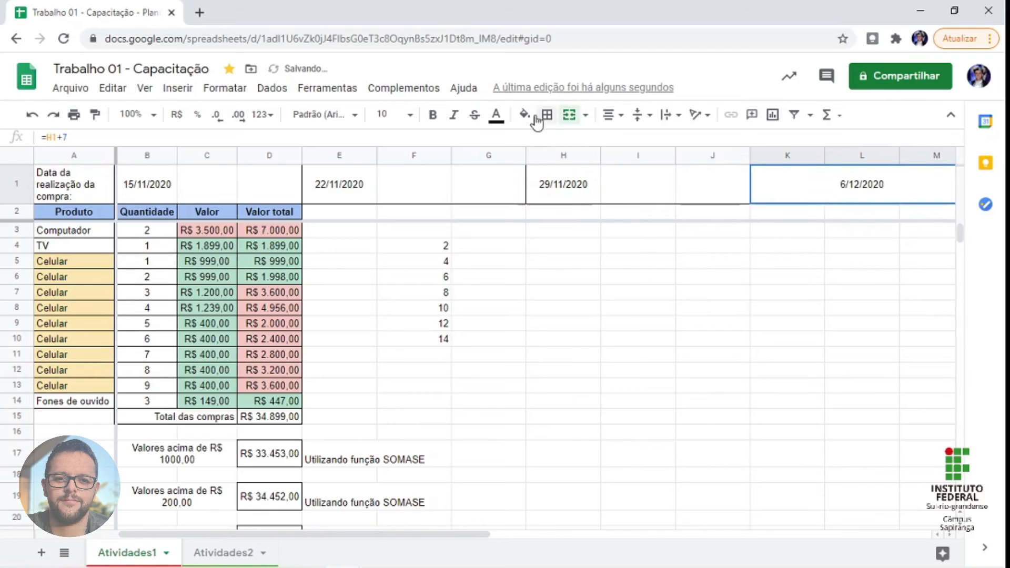
pyautogui.click(569, 115)
# - Enter the formula =B1+7 in cell C1
pyautogui.click(150, 192)
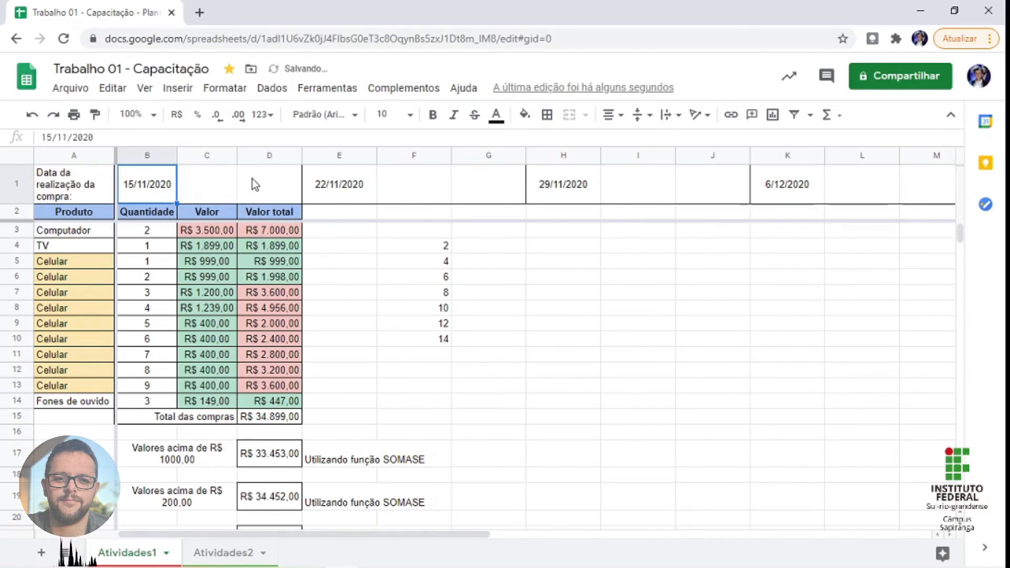
pyautogui.click(216, 188)
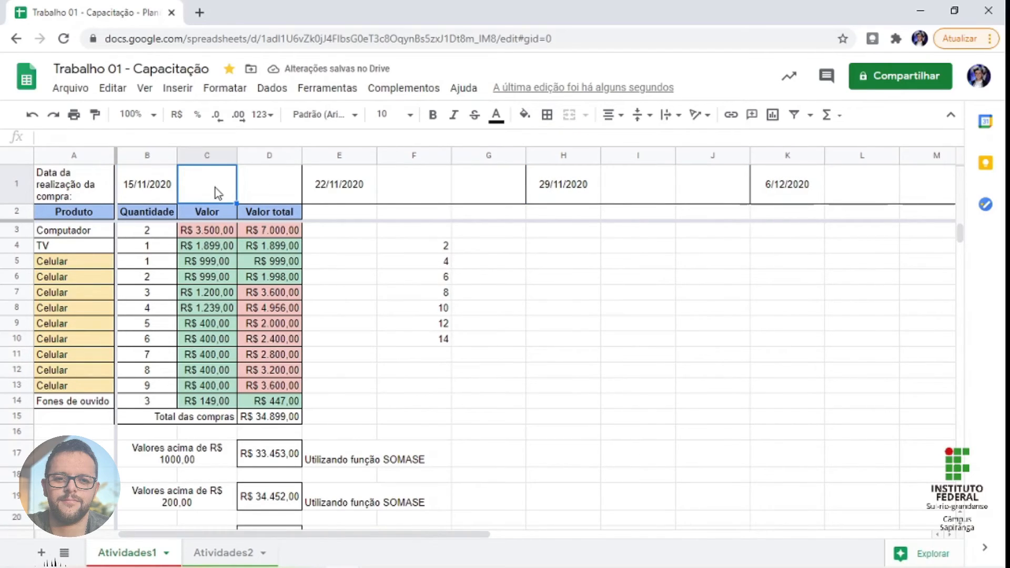
pyautogui.write('=')
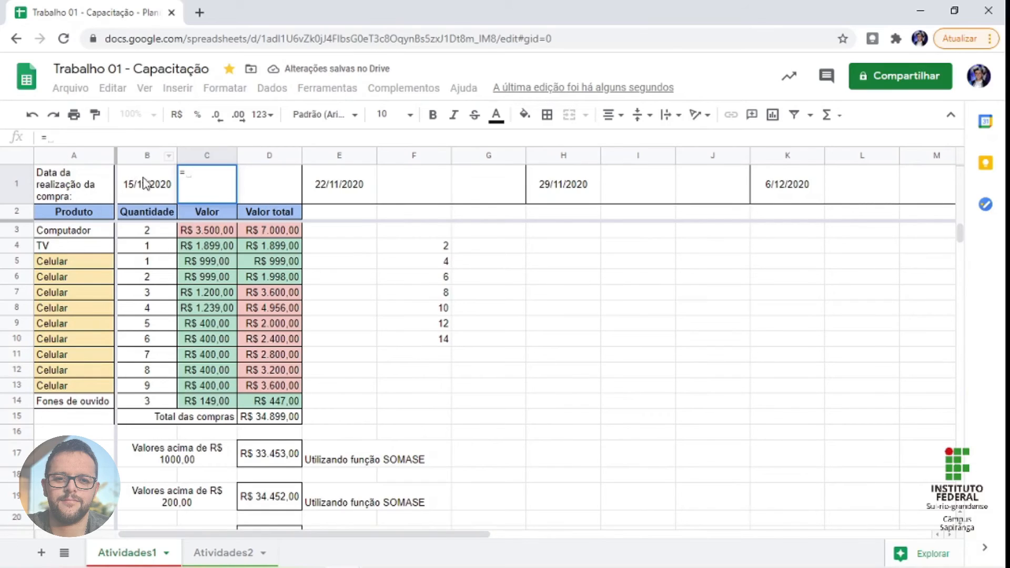
pyautogui.click(157, 195)
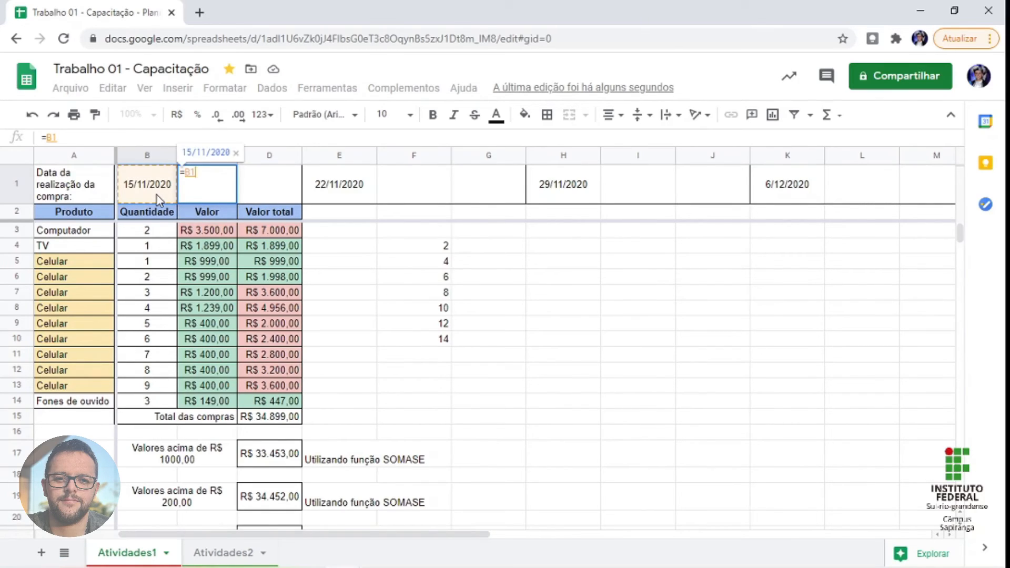
pyautogui.write('+7')
pyautogui.press('Return')
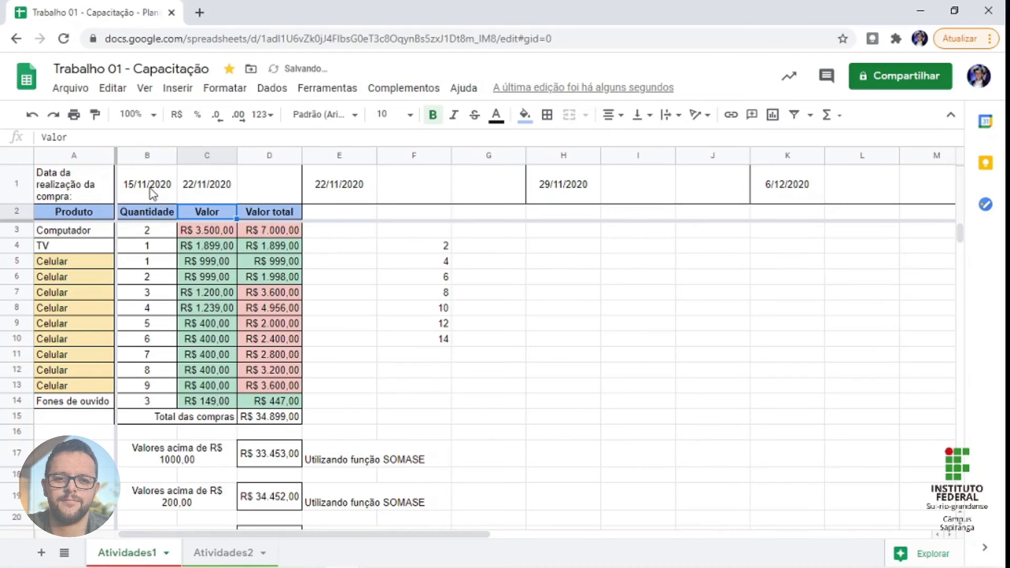
# - Autofill the weekly date formula from C1 across row 1 to L1
pyautogui.click(153, 194)
pyautogui.click(222, 190)
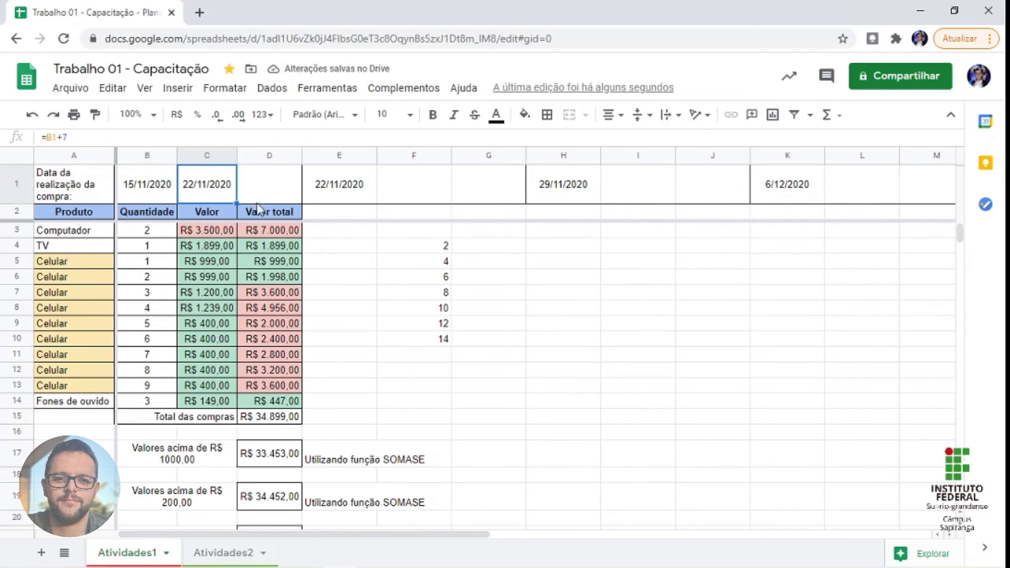
pyautogui.moveTo(236, 203); pyautogui.dragTo(876, 192)
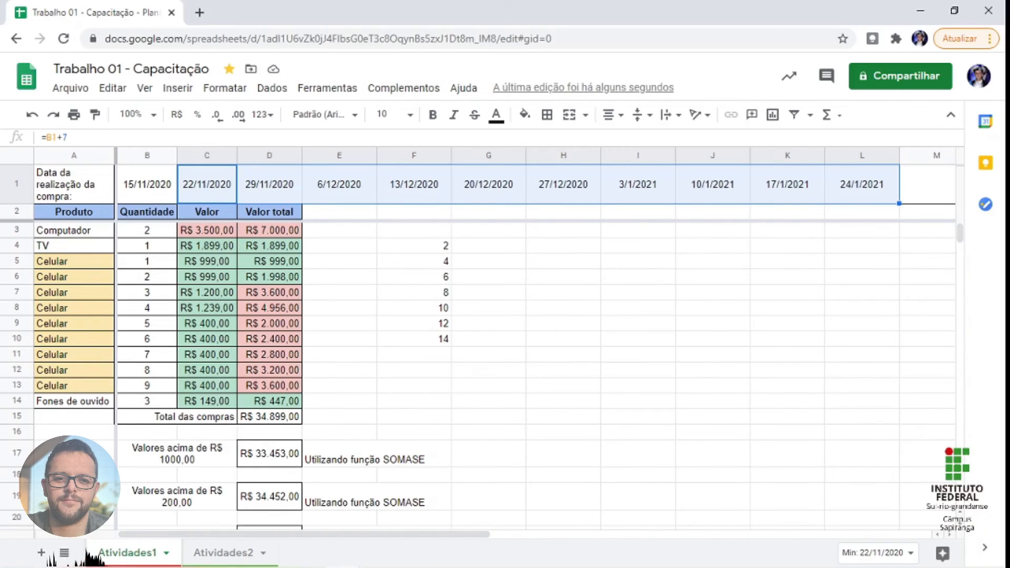
# - Clear the dates in C1:L1
pyautogui.moveTo(224, 187); pyautogui.dragTo(875, 191)
pyautogui.press('Delete')
pyautogui.press('Down')
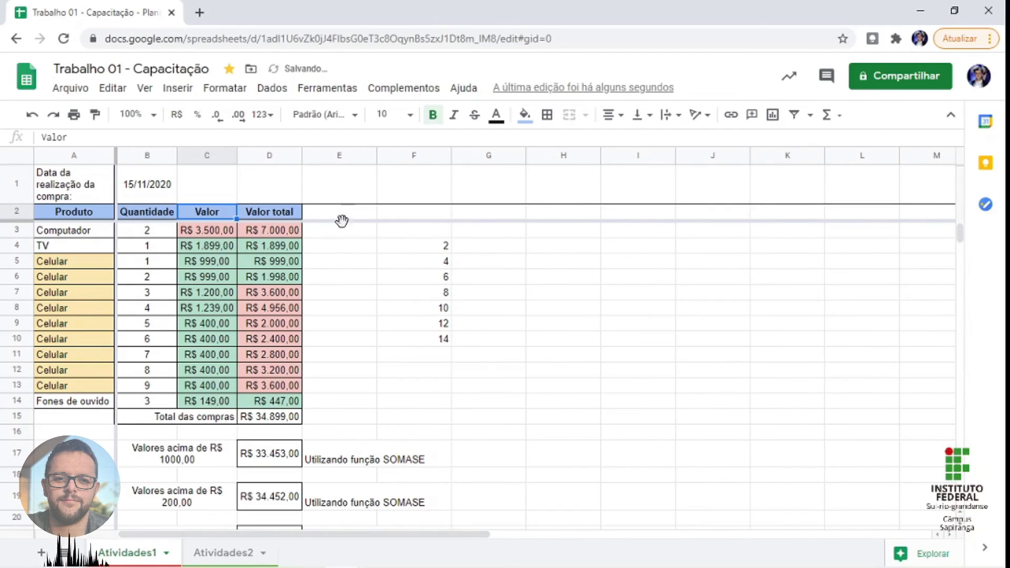
# - Enter the date 16/11/2020 in cell C1 as a second starting date
pyautogui.click(193, 195)
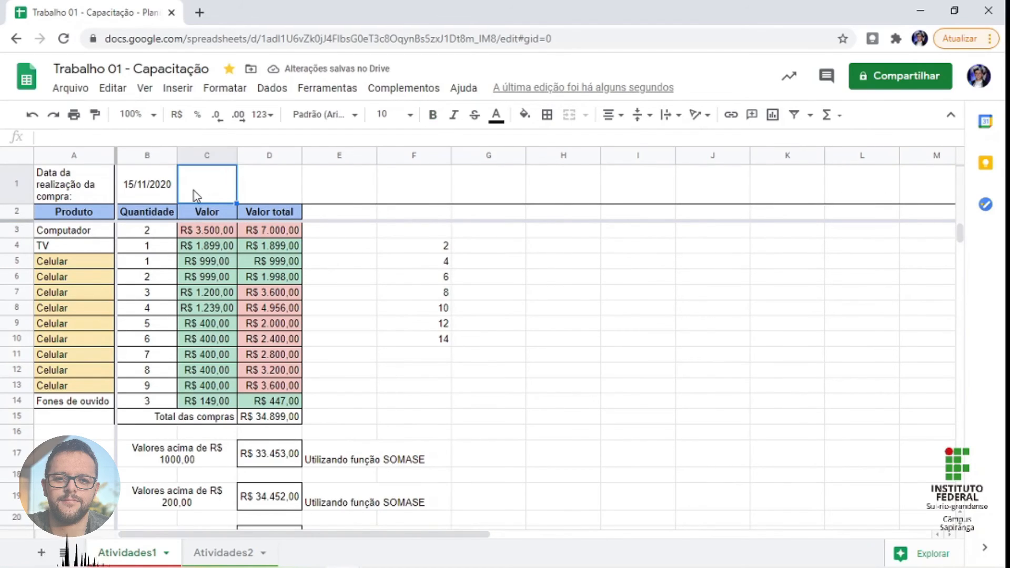
pyautogui.write('16/1')
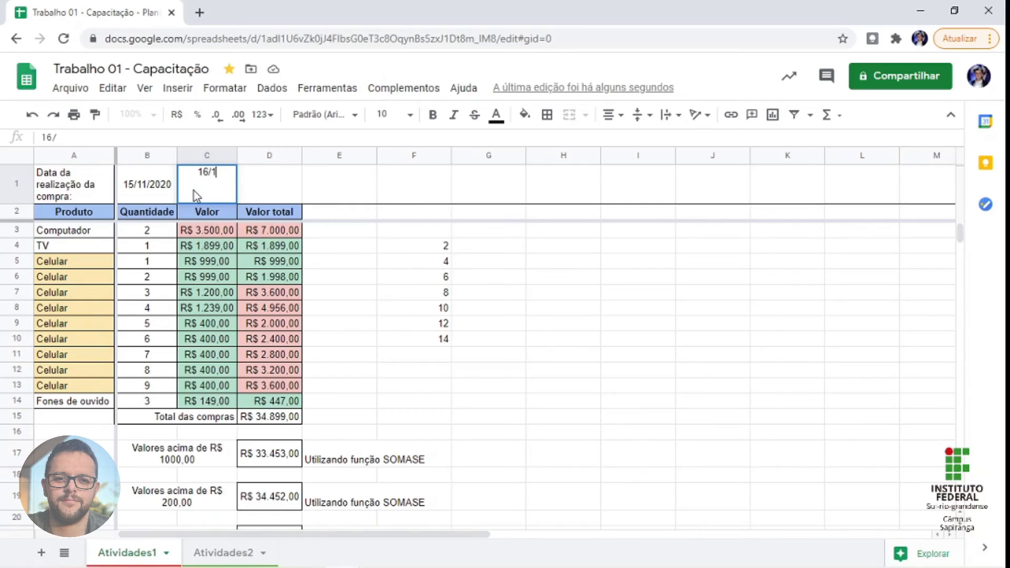
pyautogui.write('2020')
pyautogui.press('Return')
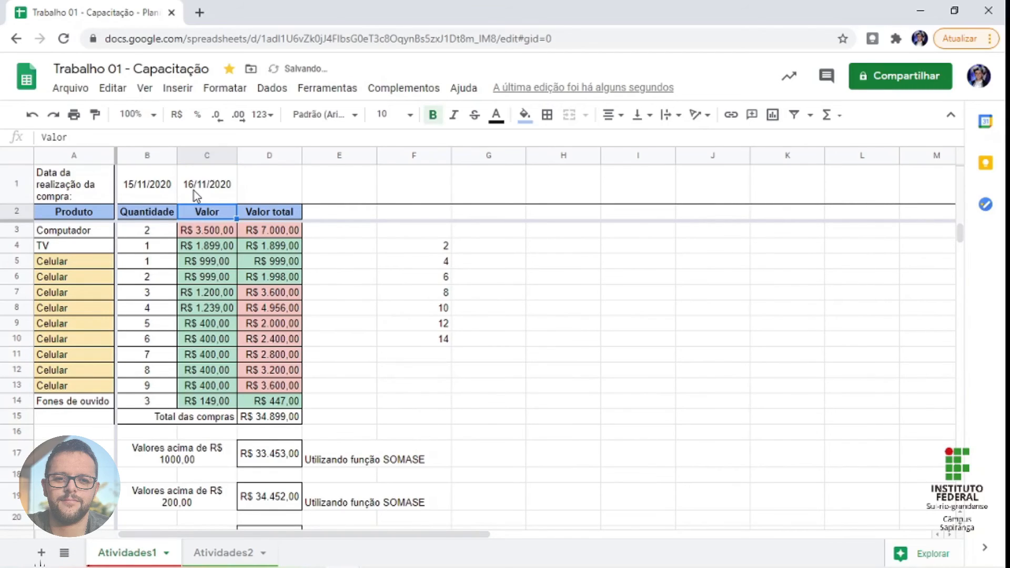
# - Enter the formula =B1+7 in cell D1
pyautogui.click(193, 190)
pyautogui.press('Tab')
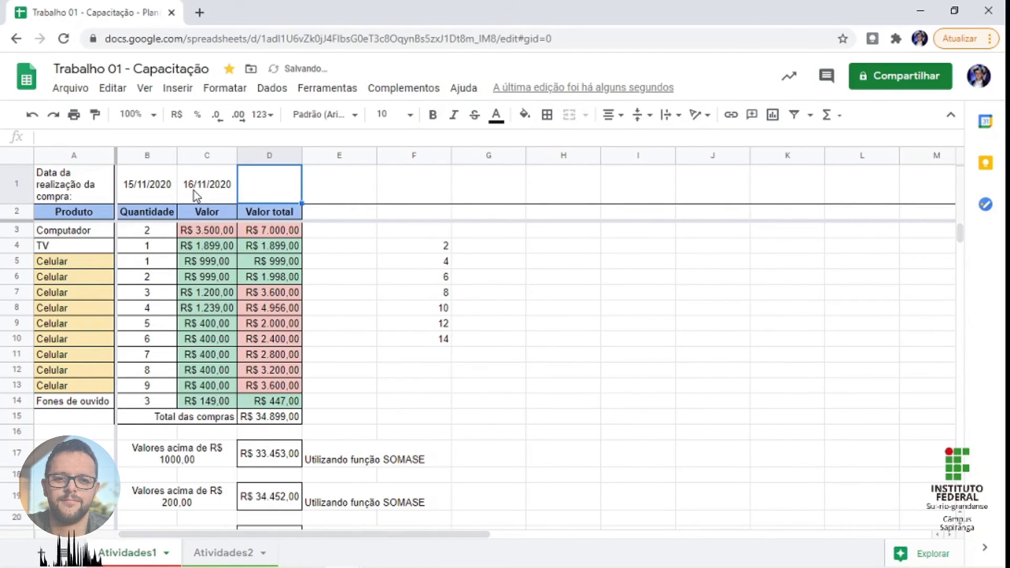
pyautogui.write('=')
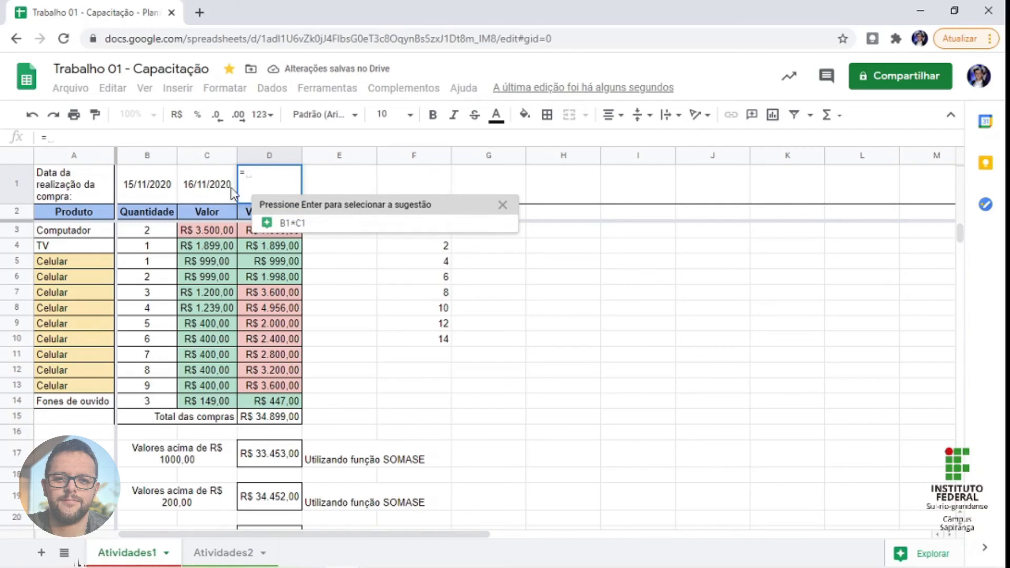
pyautogui.click(139, 187)
pyautogui.write('+7')
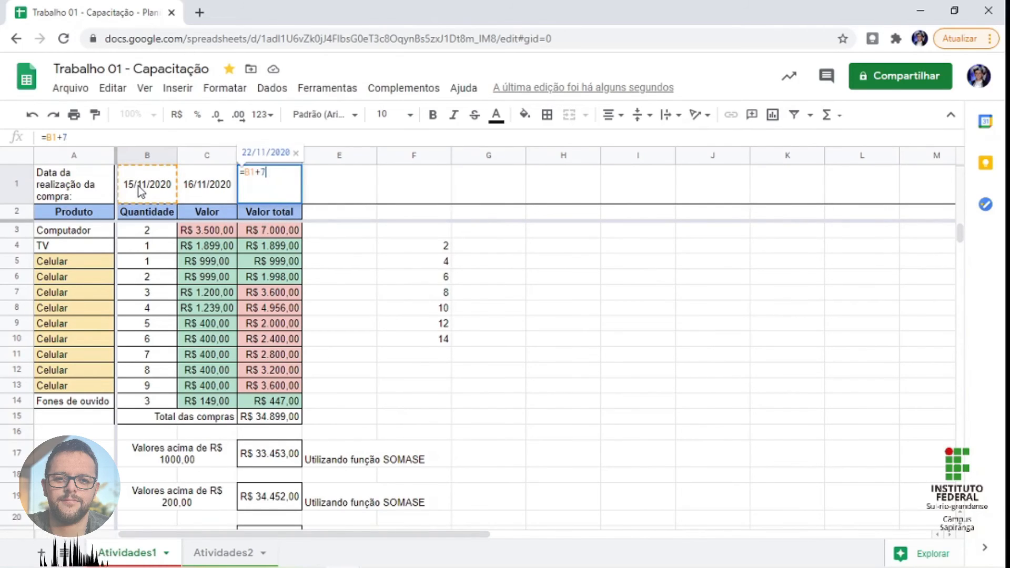
pyautogui.press('Return')
# - Enter the formula =C1+7 in cell E1
pyautogui.click(345, 182)
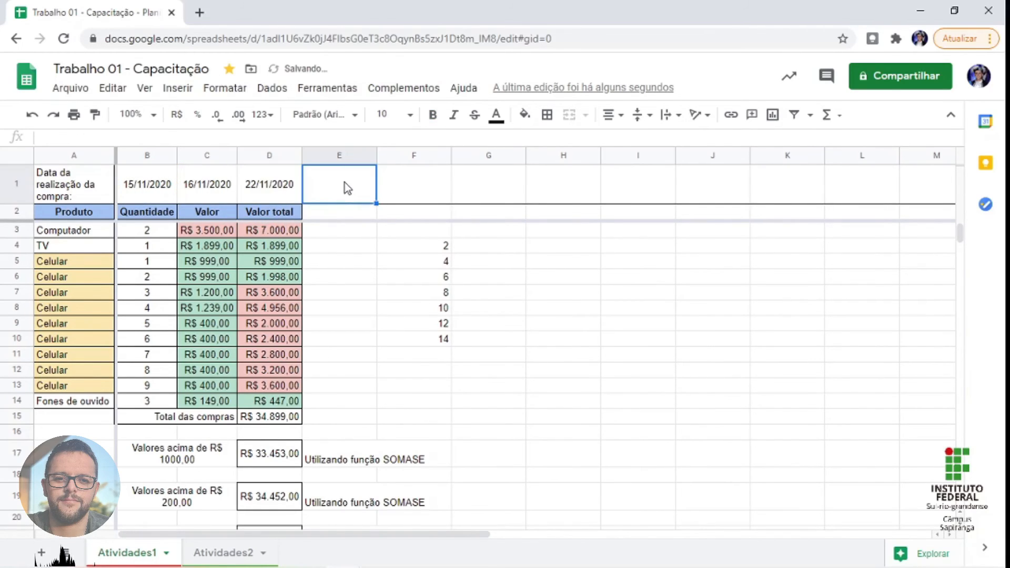
pyautogui.write('=')
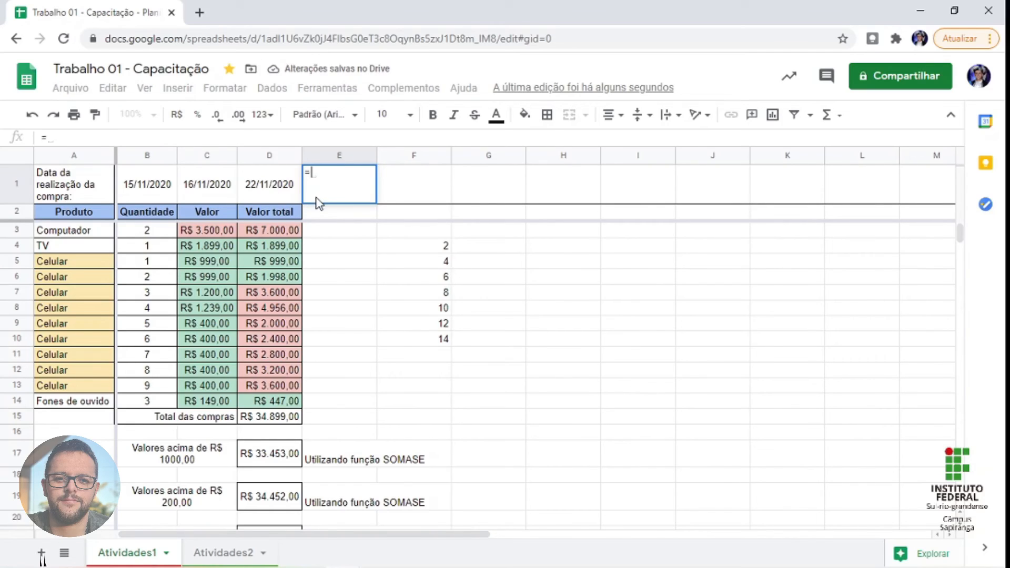
pyautogui.click(205, 187)
pyautogui.write('+7')
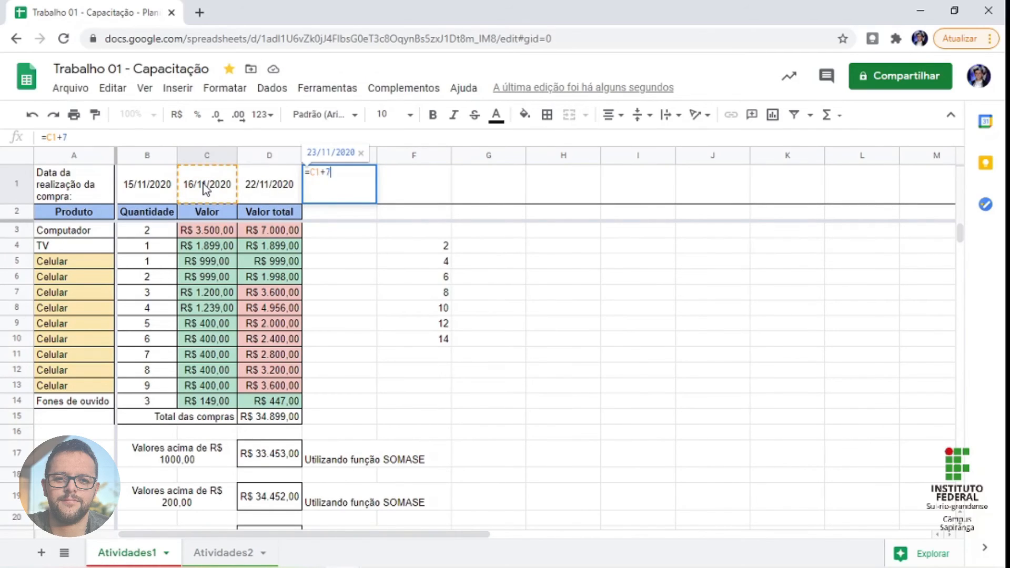
pyautogui.press('Return')
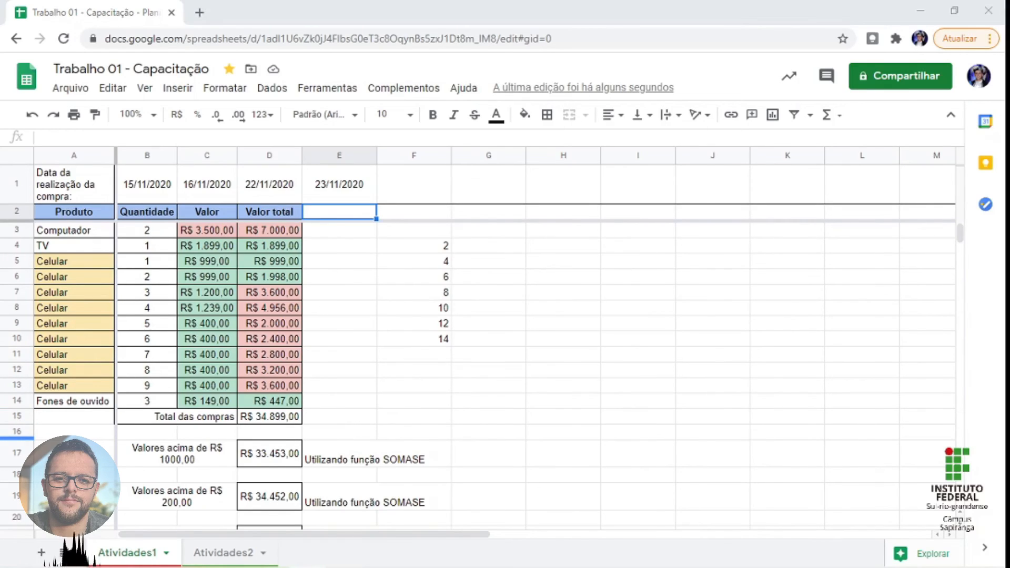
# - Select the formula pair D1:E1 and autofill it across row 1 to K1
pyautogui.click(273, 185)
pyautogui.click(635, 355)
pyautogui.click(278, 188)
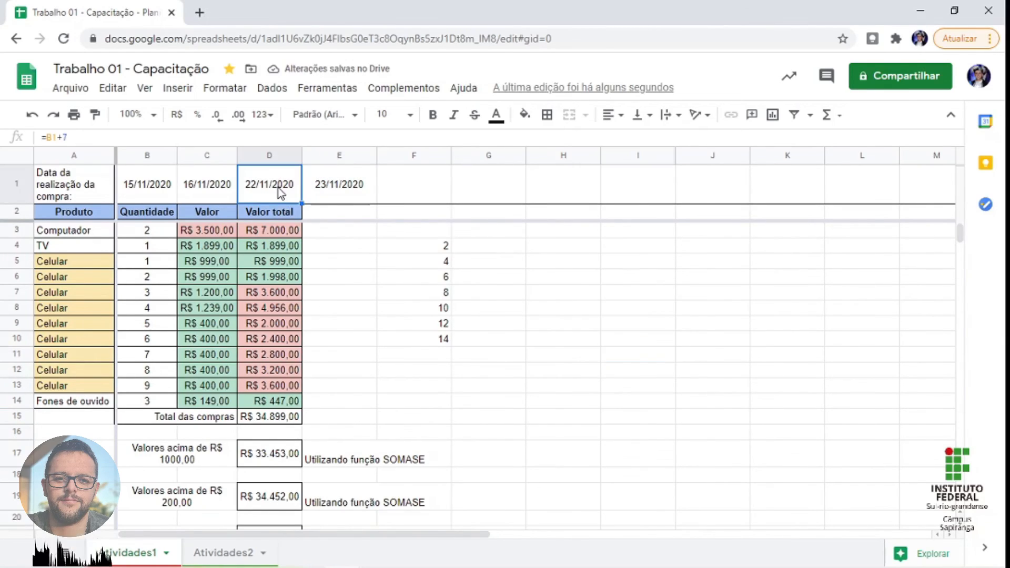
pyautogui.keyDown('shift'); pyautogui.click(361, 190); pyautogui.keyUp('shift')
pyautogui.moveTo(377, 205); pyautogui.dragTo(639, 206)
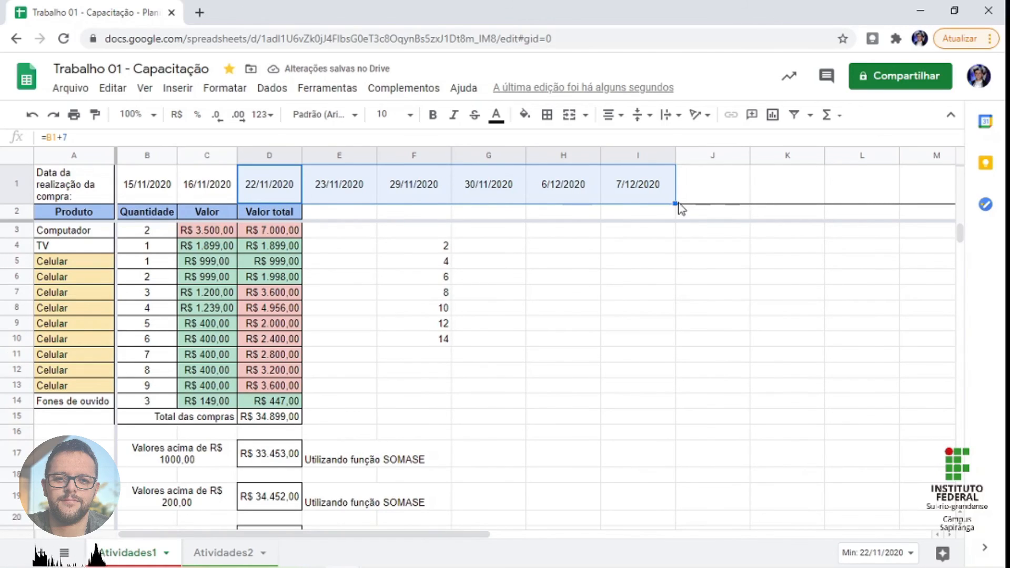
pyautogui.moveTo(674, 203); pyautogui.dragTo(768, 194)
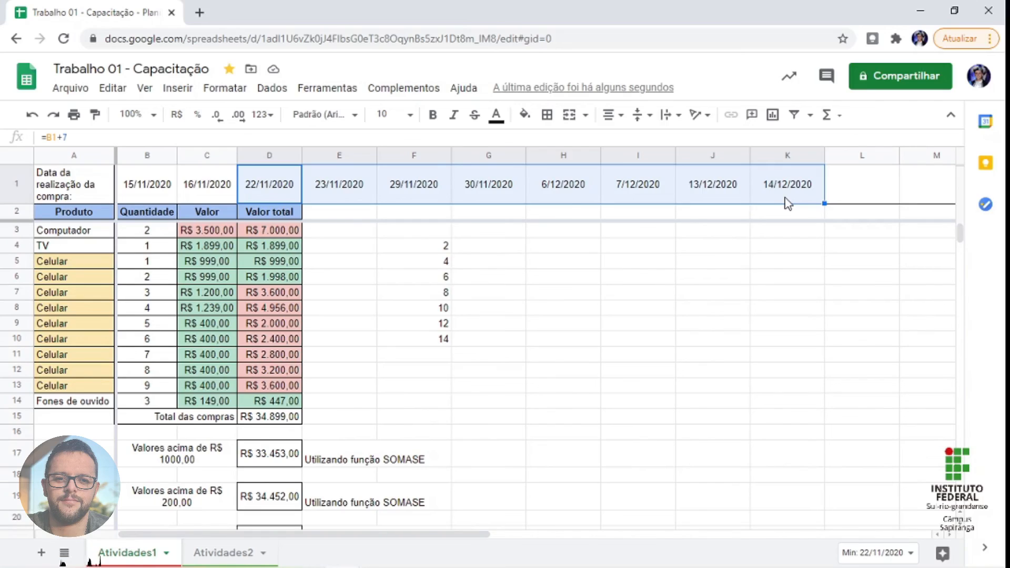
pyautogui.scroll(-2, 625, 251)
pyautogui.scroll(2, 463, 255)
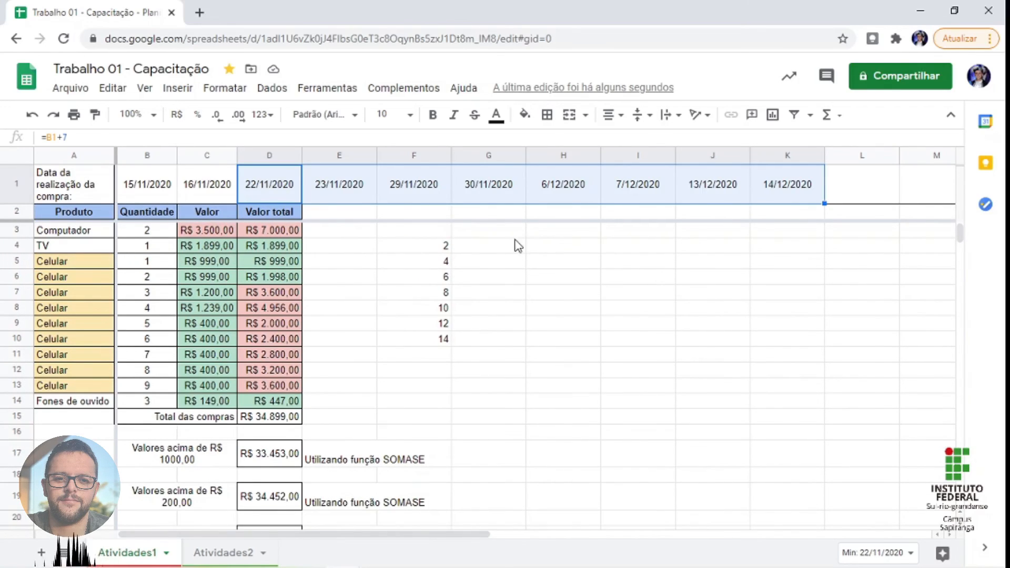
# - Delete the sample even-number series from F4:F10
pyautogui.moveTo(435, 244); pyautogui.dragTo(430, 342)
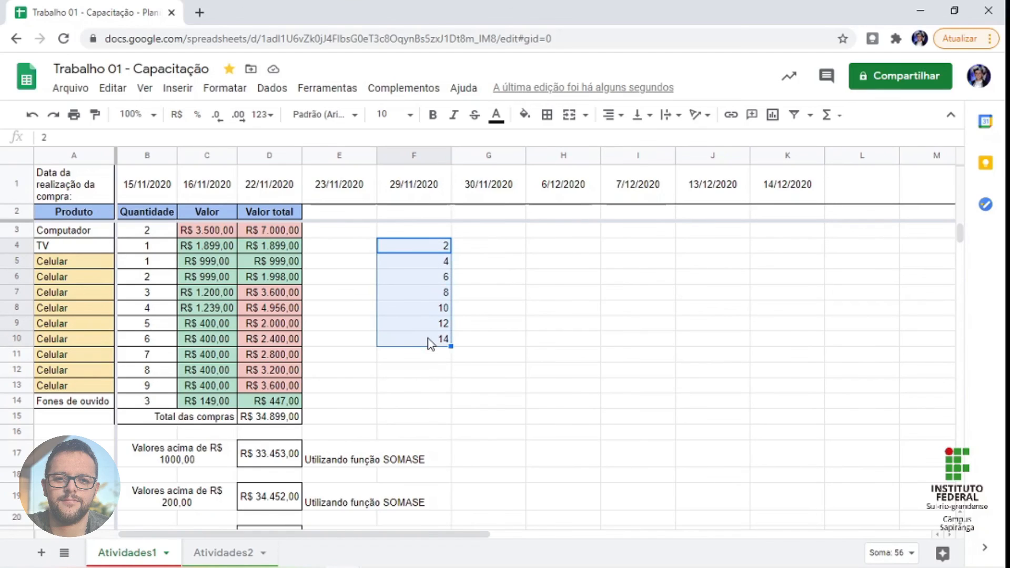
pyautogui.press('Delete')
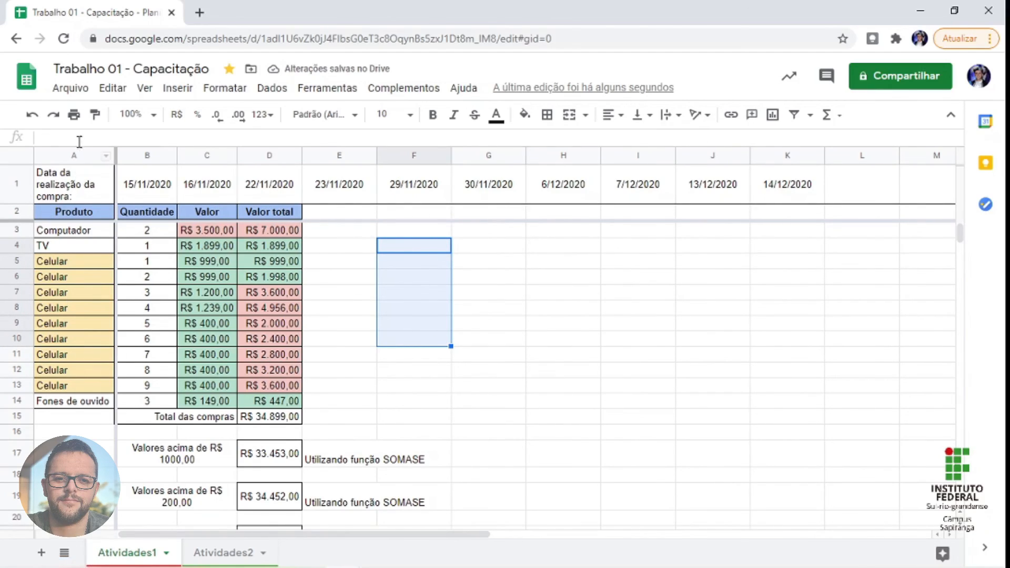
pyautogui.click(632, 308)
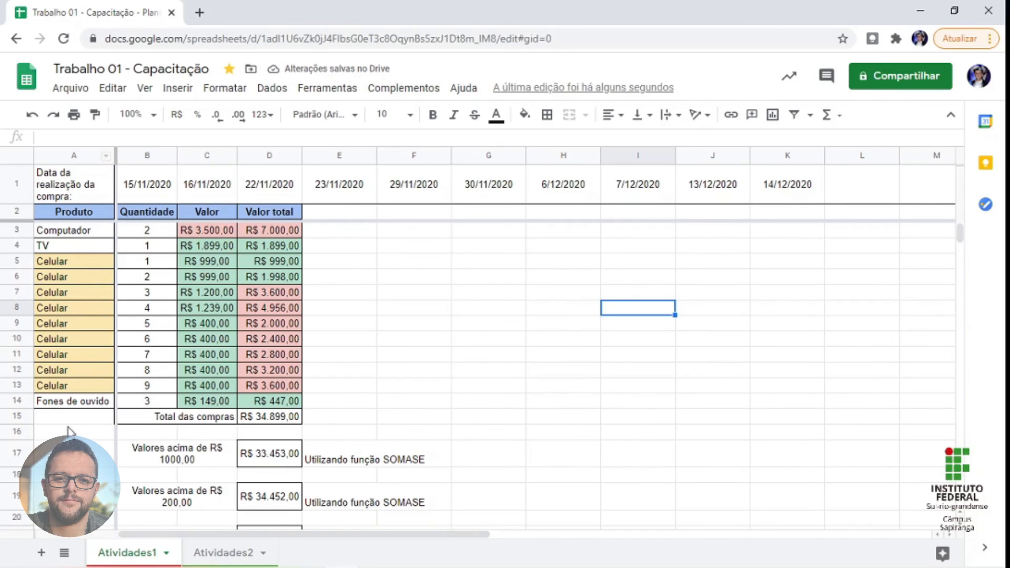